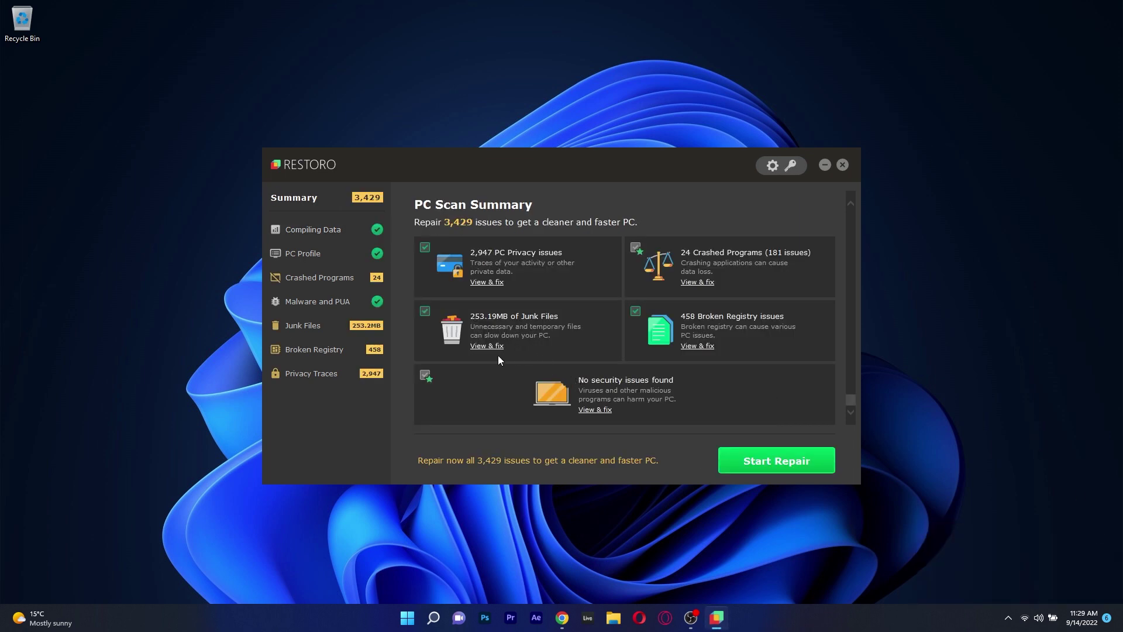
Review the crashed programs list and the Microsoft-windows-restartmanager crash details in Restoro.
scroll(494, 356, "up", 2)
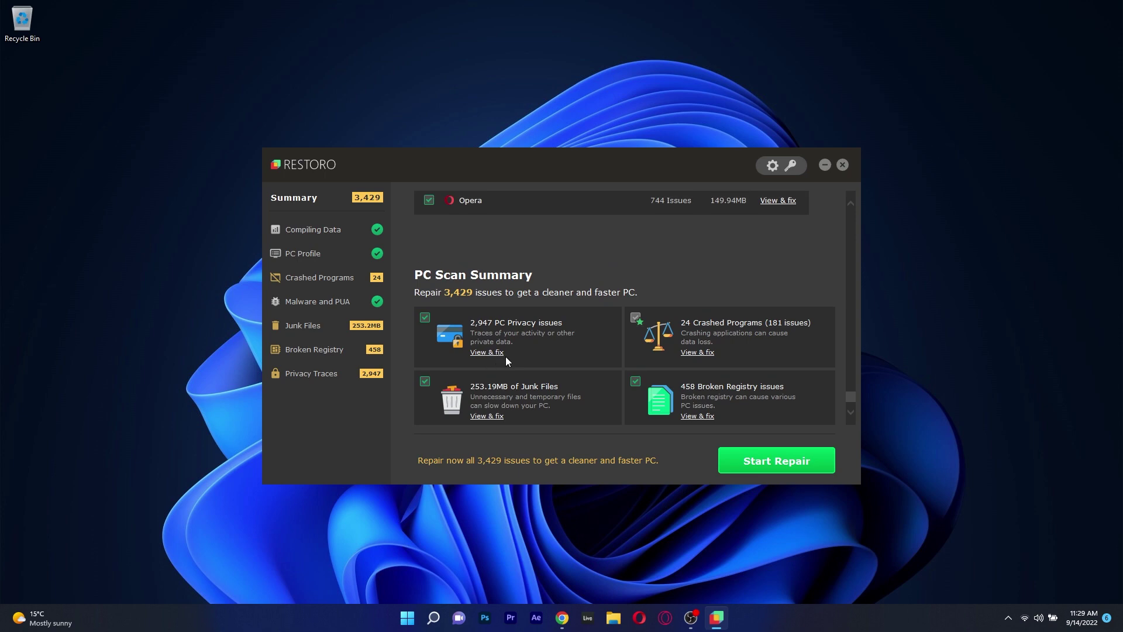
left_click(702, 353)
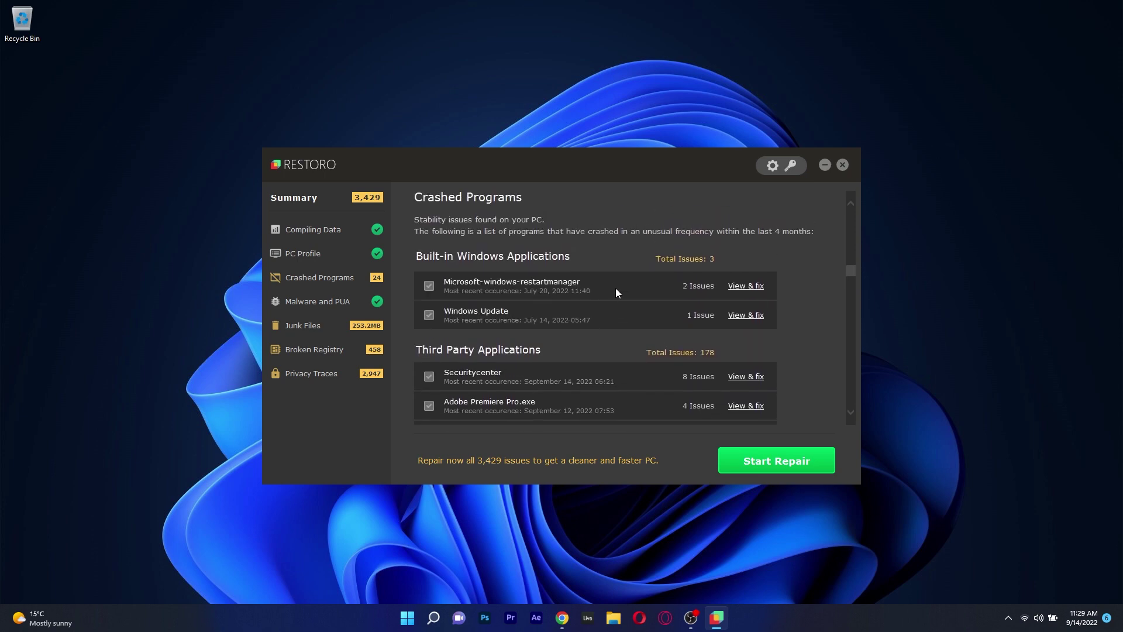
left_click(760, 287)
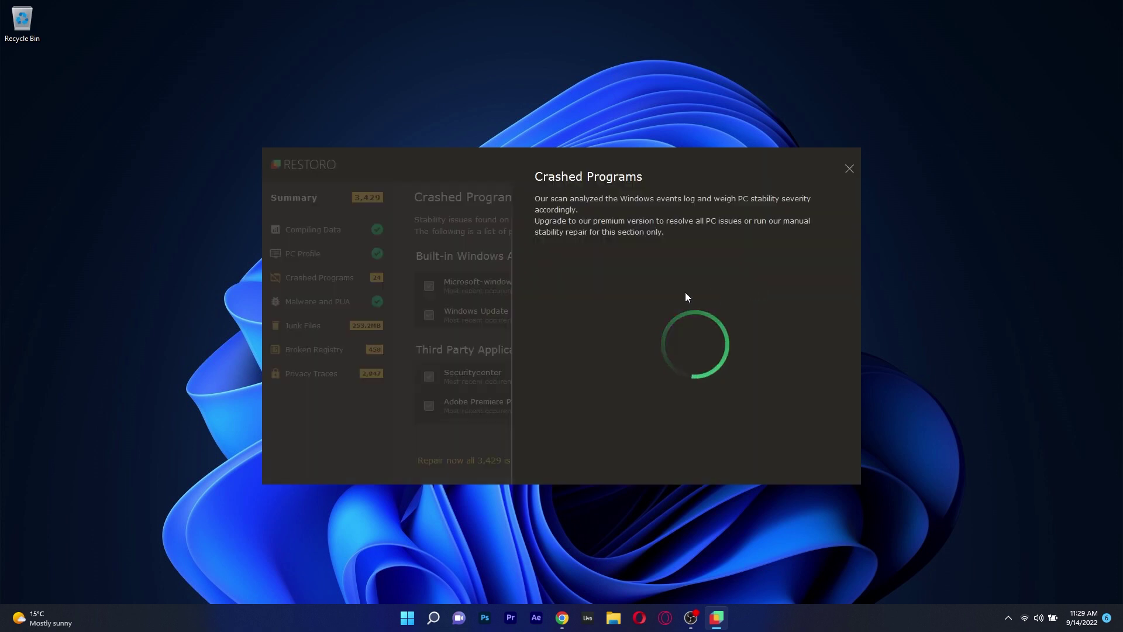
left_click(849, 170)
Browse the PC Profile hardware specs, performance gauges and the 60°C CPU temperature.
scroll(655, 332, "down", 1)
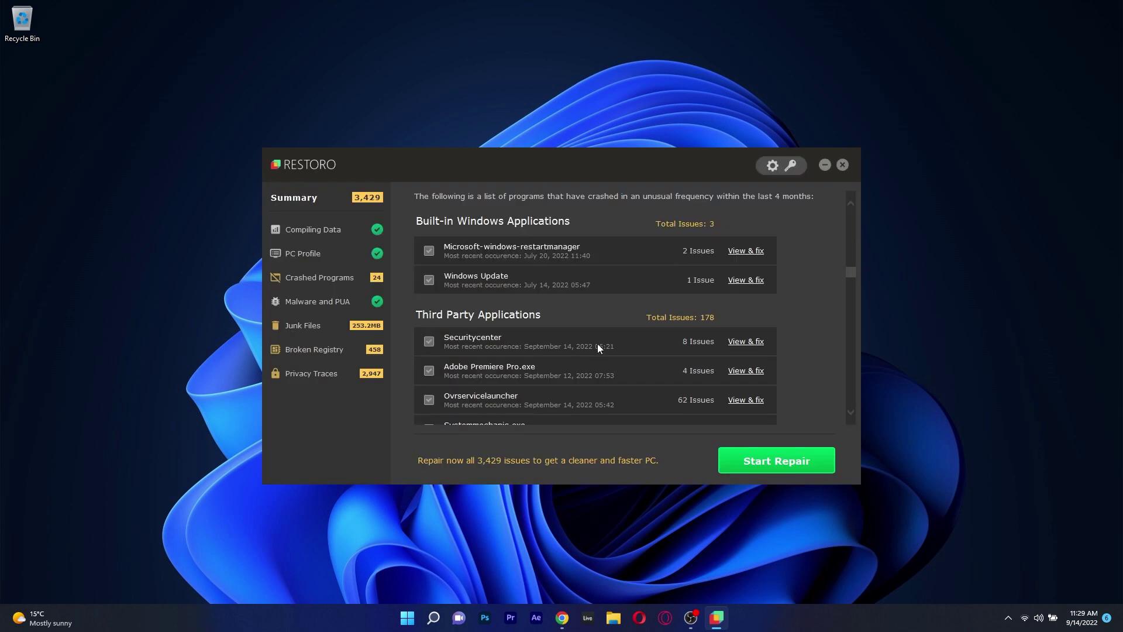
left_click(295, 258)
scroll(510, 266, "down", 2)
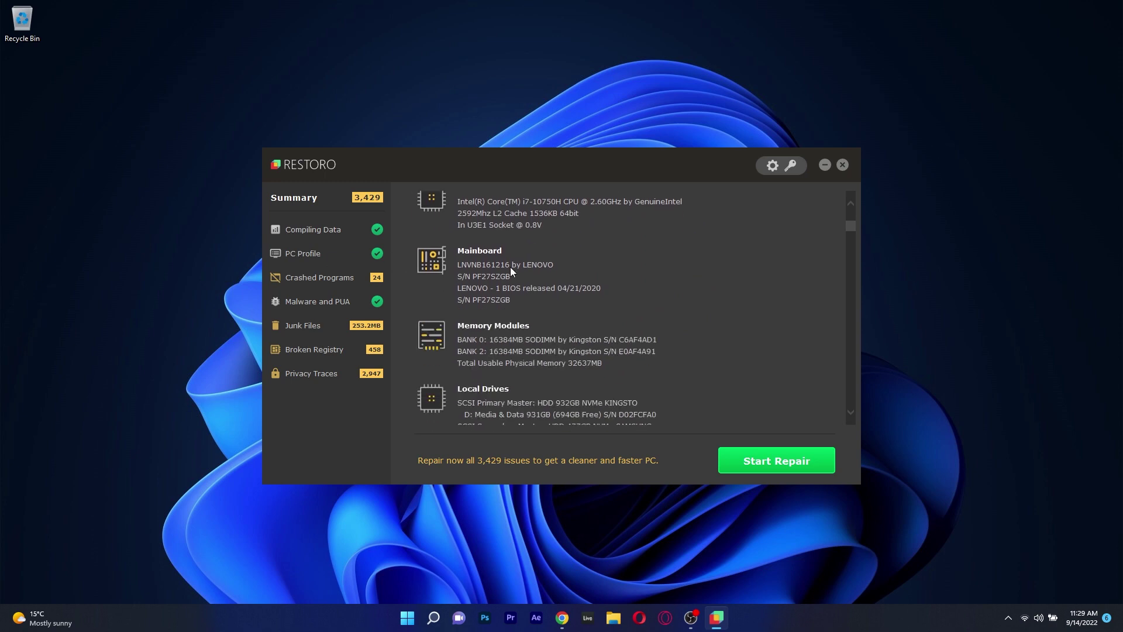
scroll(510, 267, "up", 3)
scroll(511, 266, "down", 5)
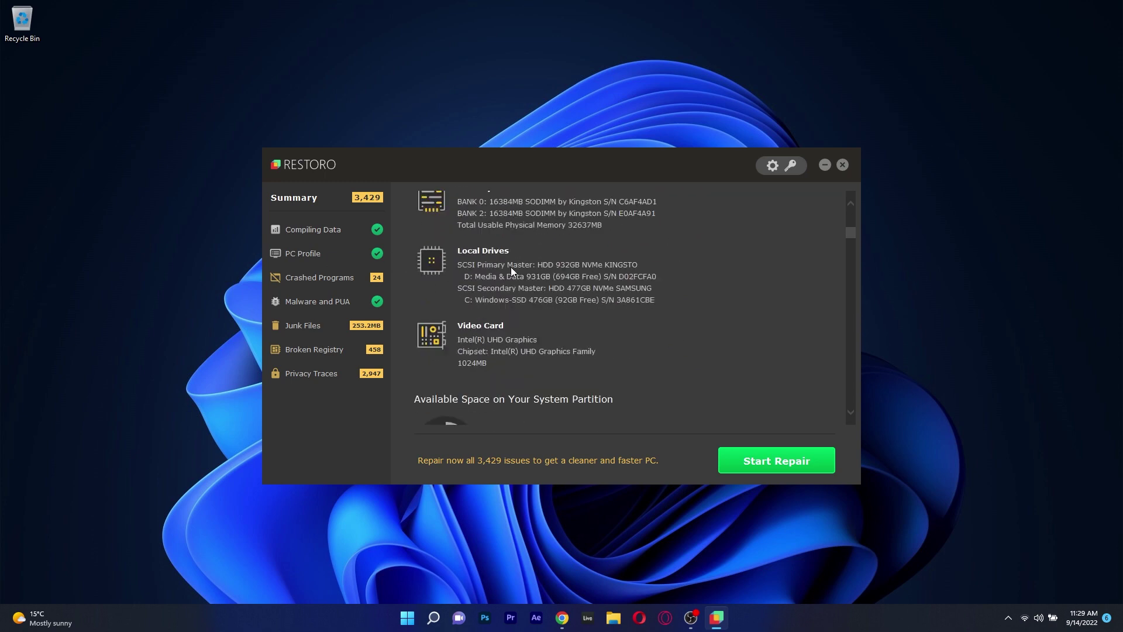
scroll(511, 266, "down", 6)
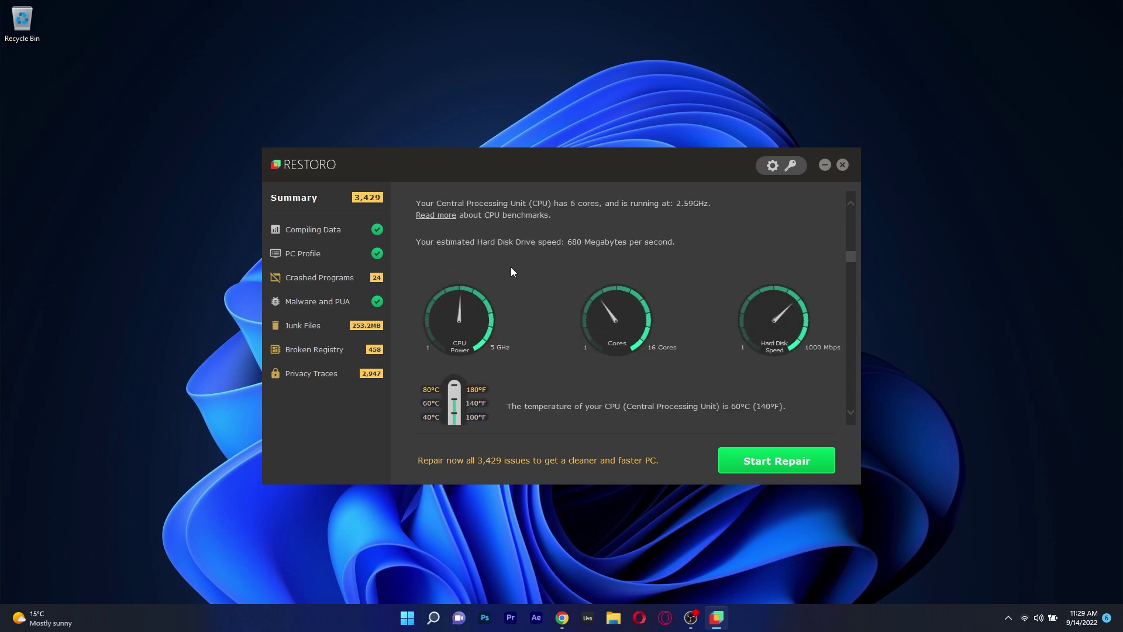
scroll(511, 267, "down", 1)
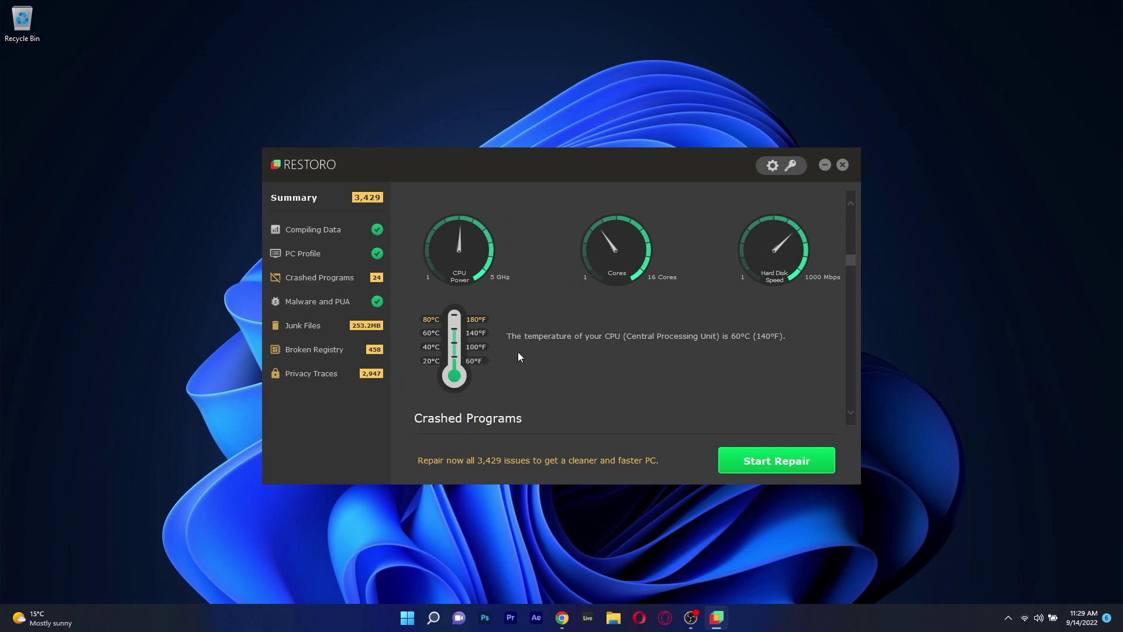
Review Restoro's Malware and PUA findings.
left_click(308, 303)
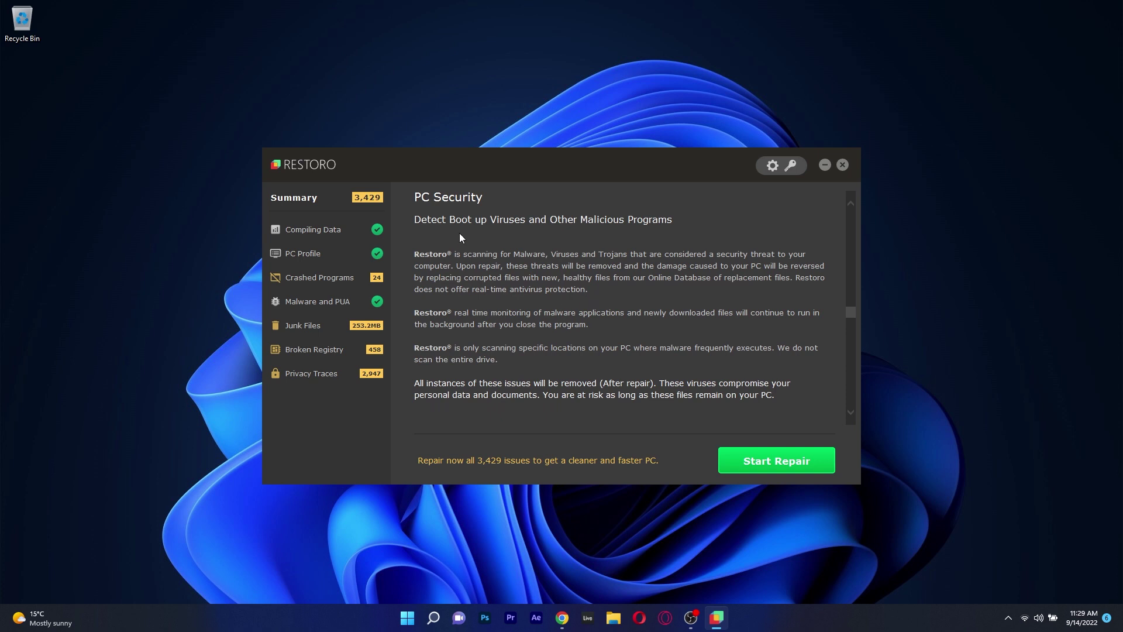
scroll(606, 323, "down", 8)
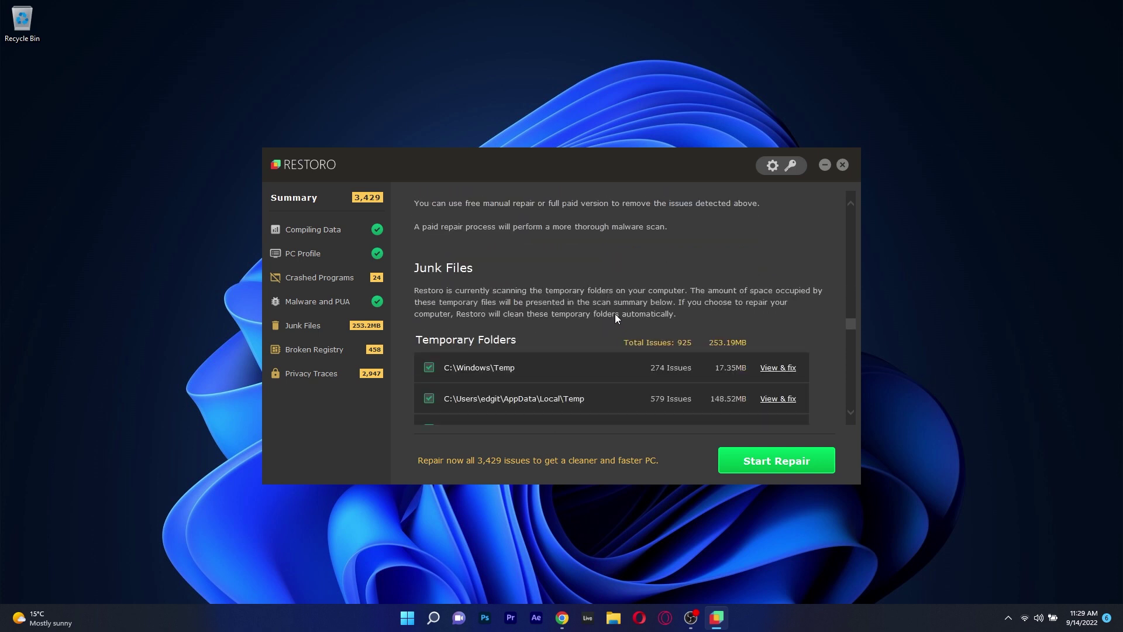
scroll(622, 320, "down", 1)
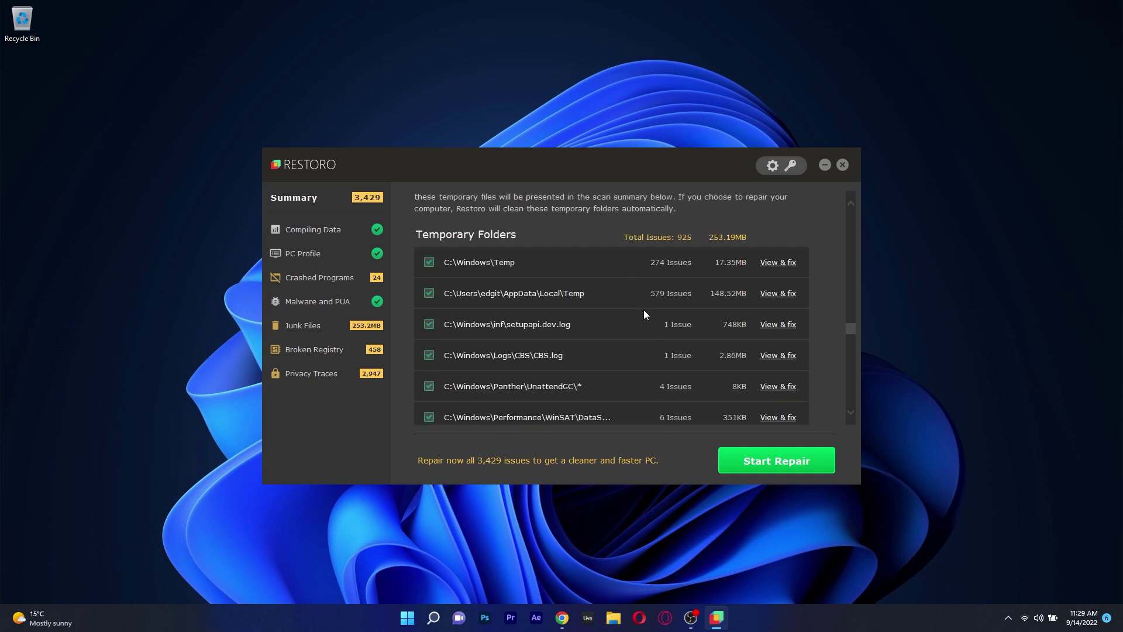
Inspect the C:\Windows\Temp junk files, then the SharedDLLS broken registry entries.
left_click(784, 263)
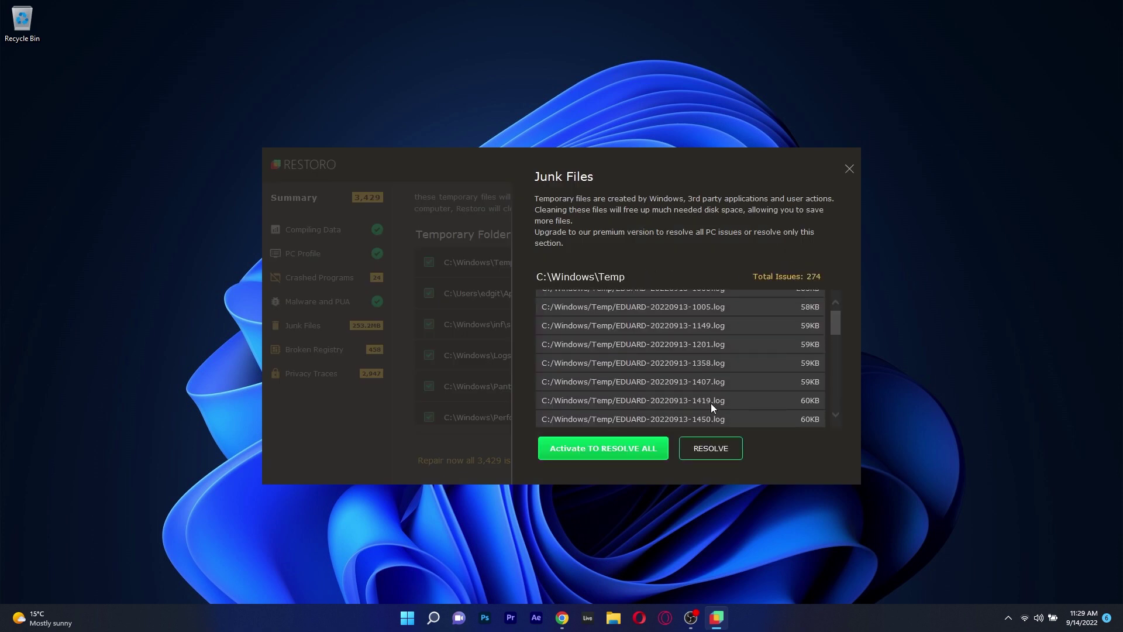
left_click(711, 448)
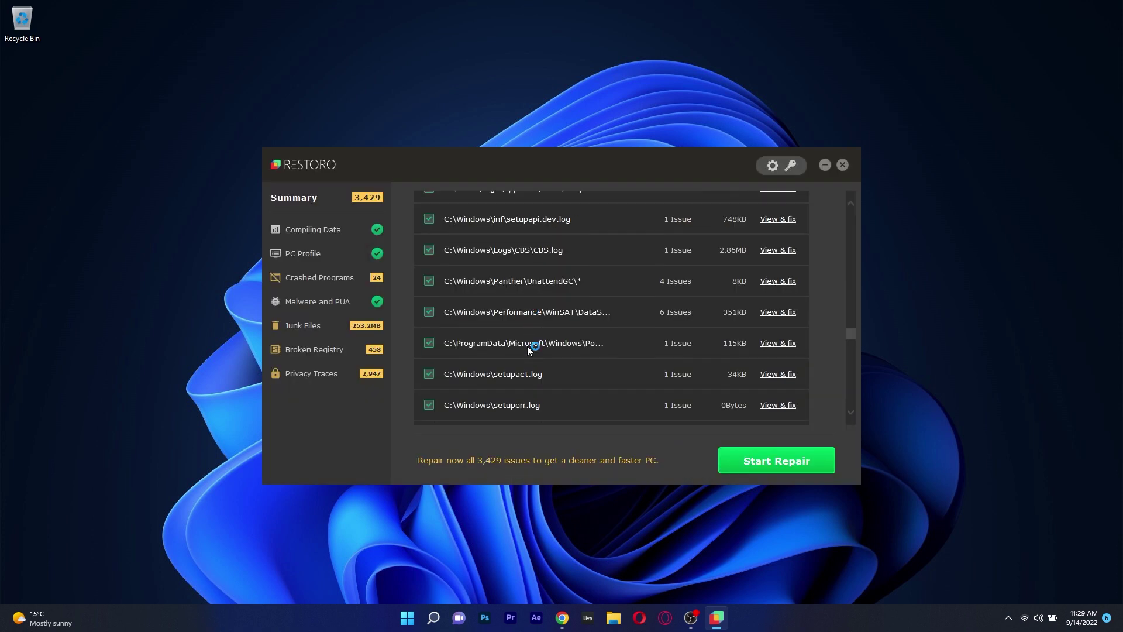
left_click(303, 351)
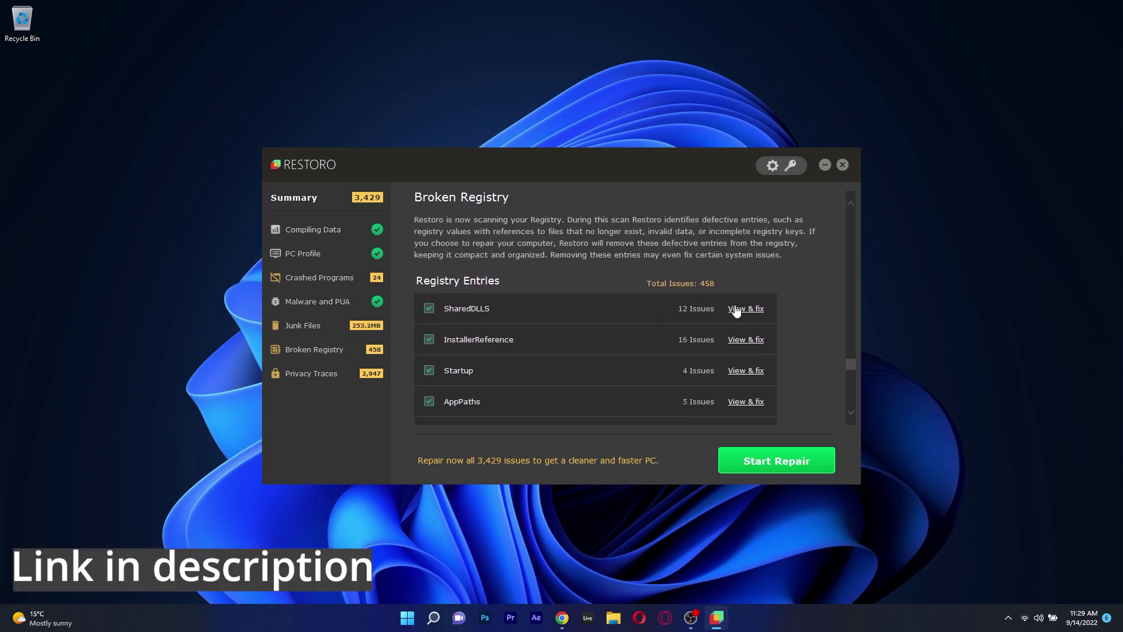
left_click(743, 310)
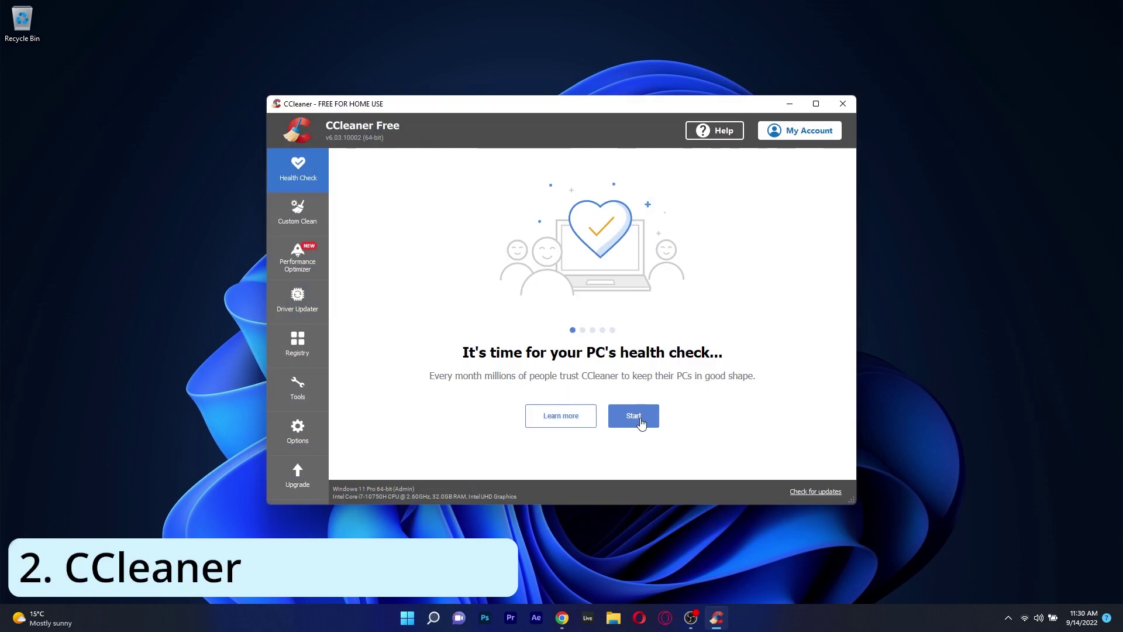
Start a CCleaner health check, then run a Performance Optimizer scan for slowdowns.
left_click(641, 423)
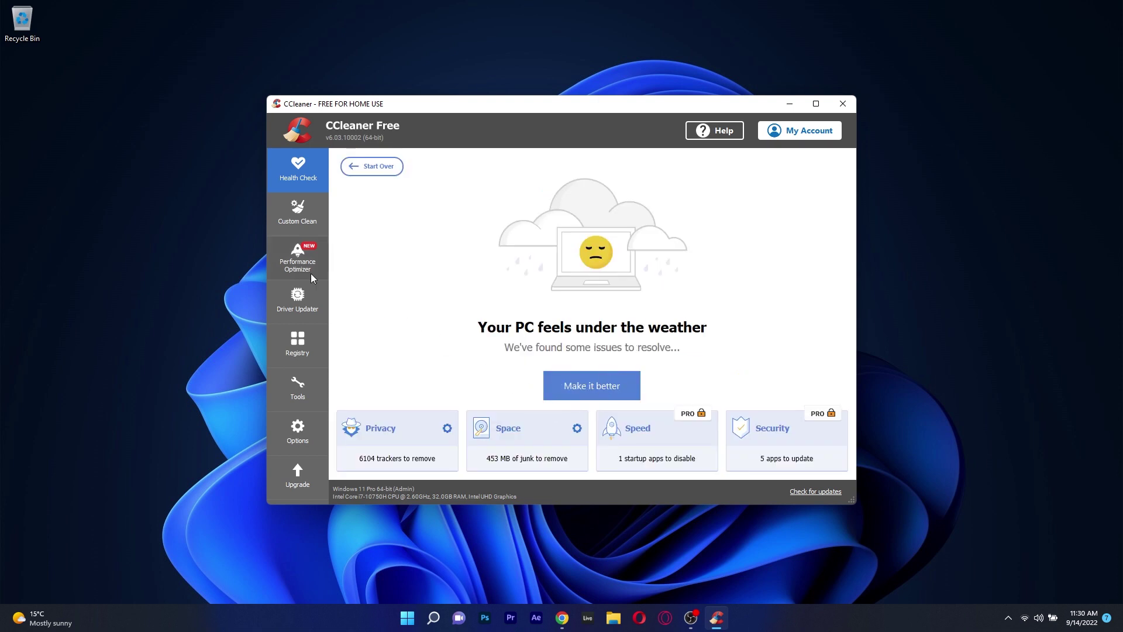
left_click(289, 262)
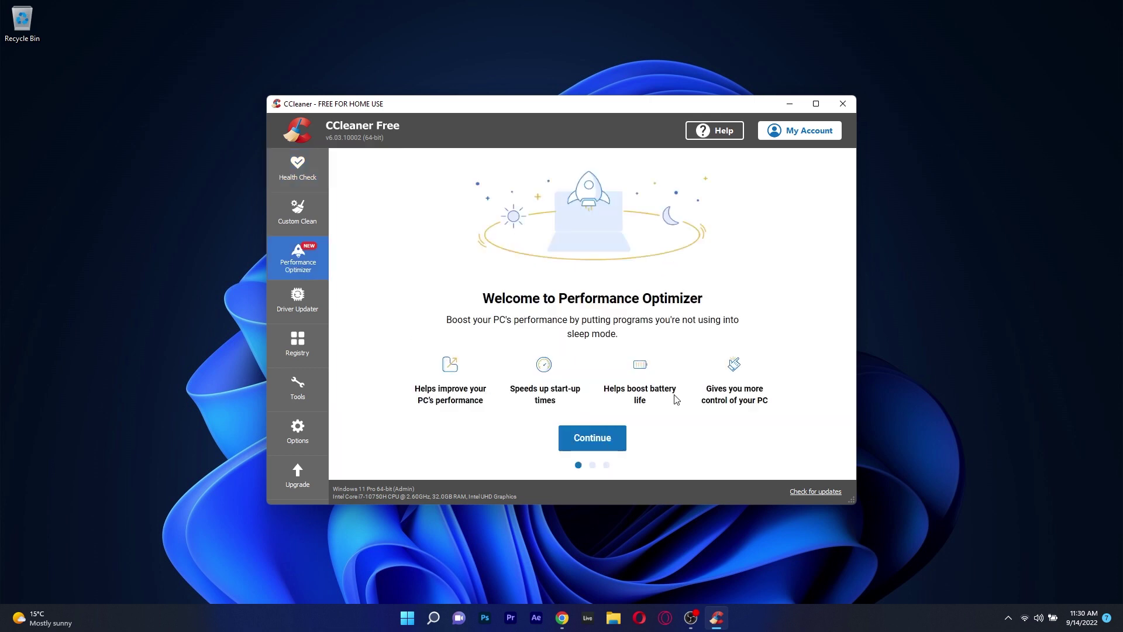
left_click(609, 440)
left_click(646, 449)
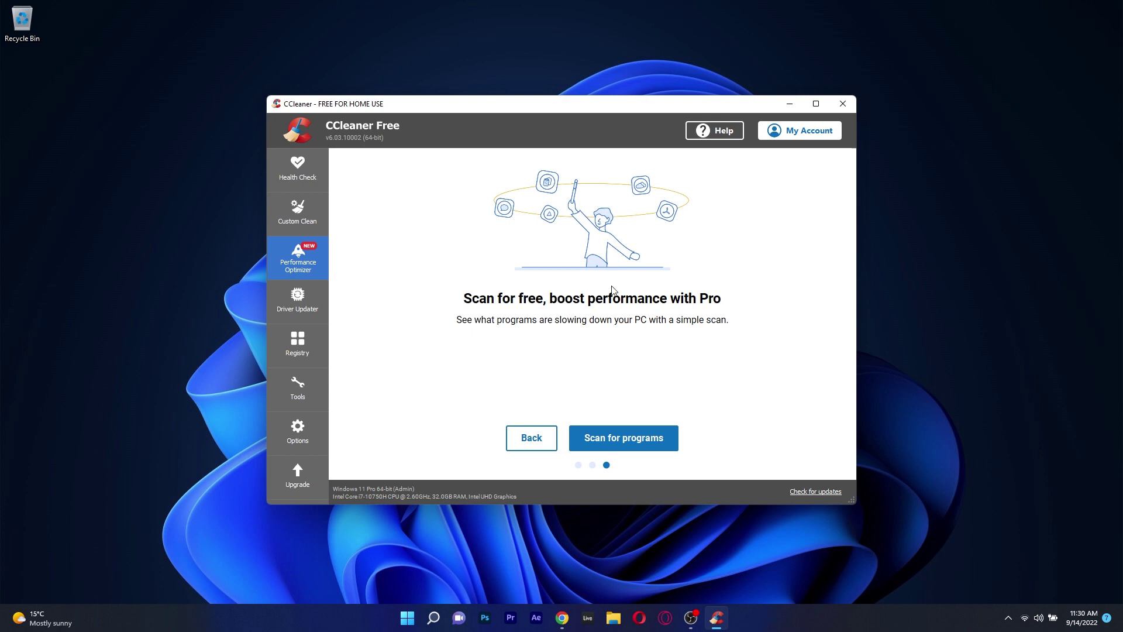
left_click(638, 438)
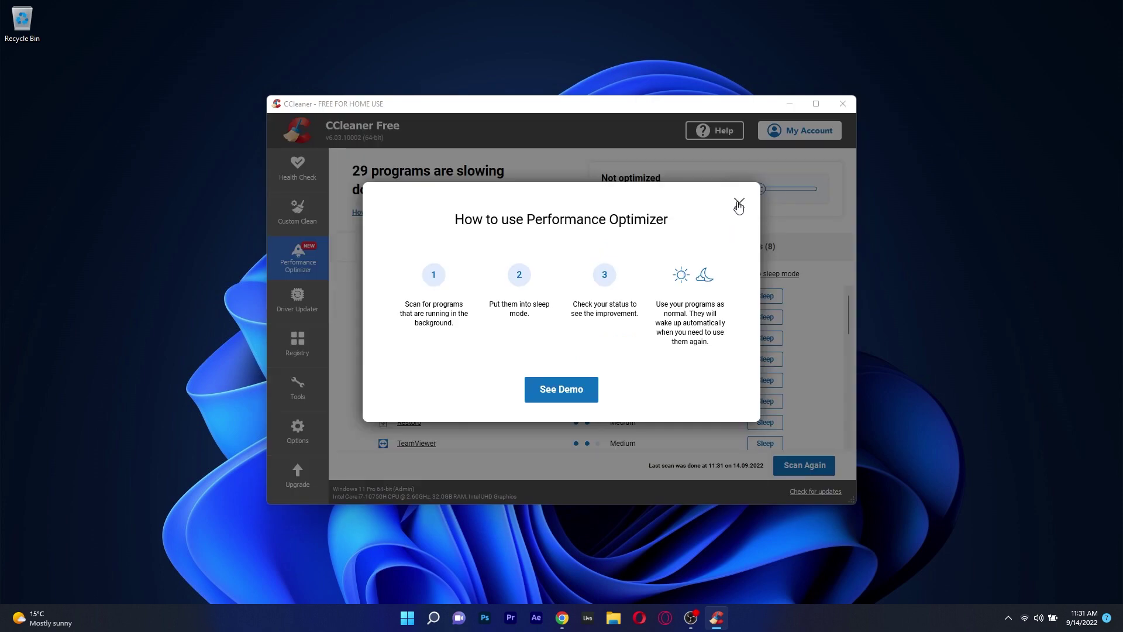
Browse the 29 programs flagged in the Active Programs list.
left_click(739, 205)
scroll(579, 307, "down", 1)
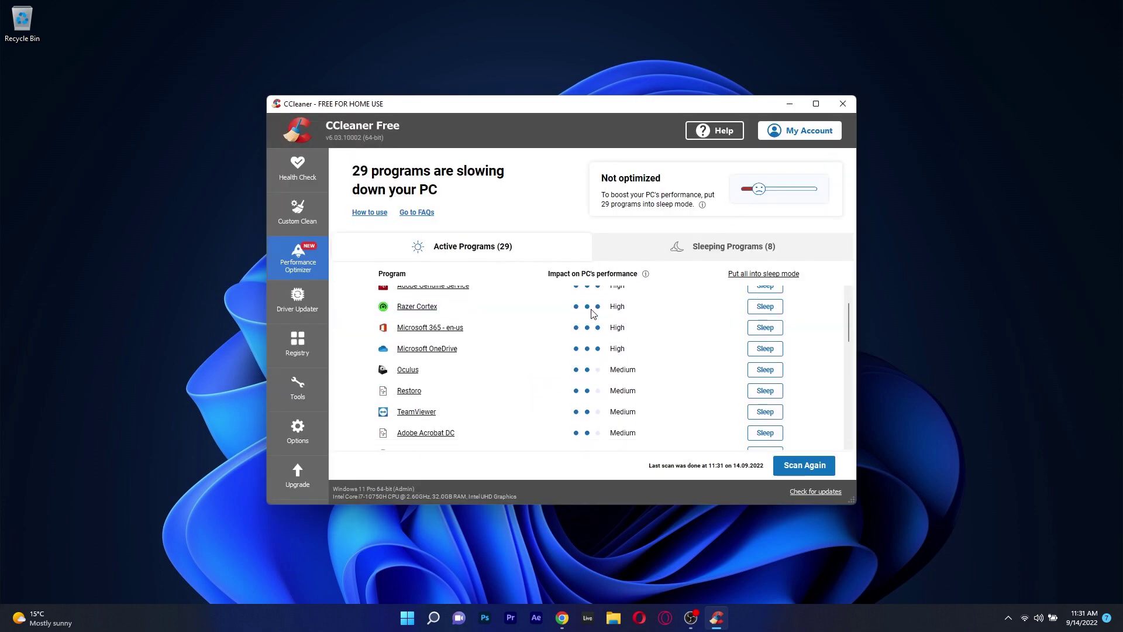
scroll(592, 313, "down", 5)
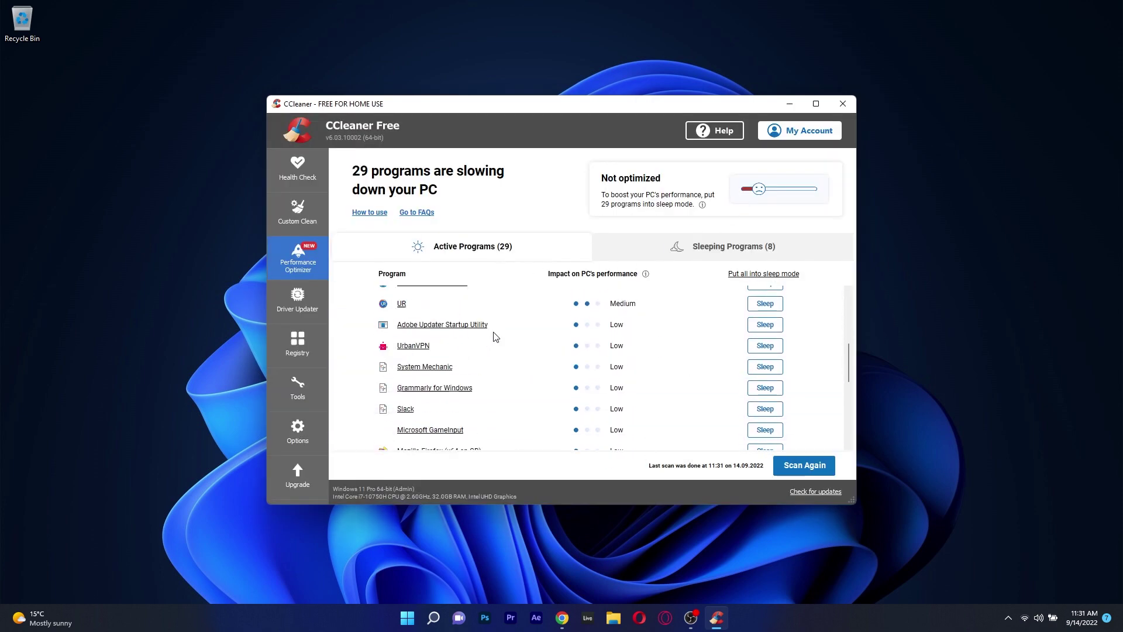
scroll(548, 318, "down", 2)
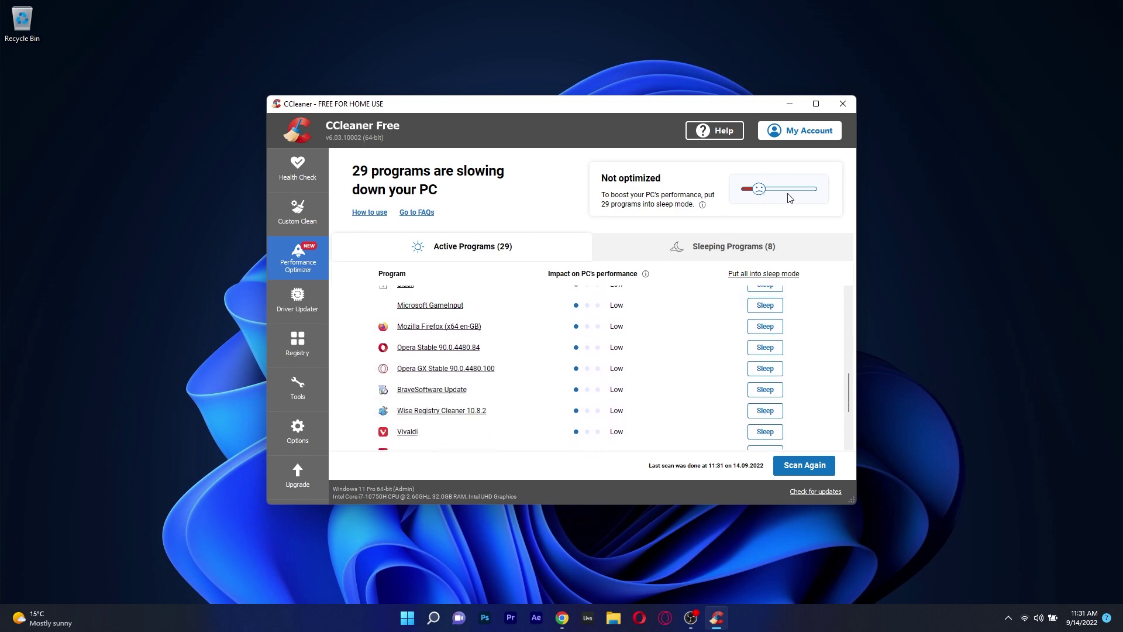
scroll(446, 363, "up", 3)
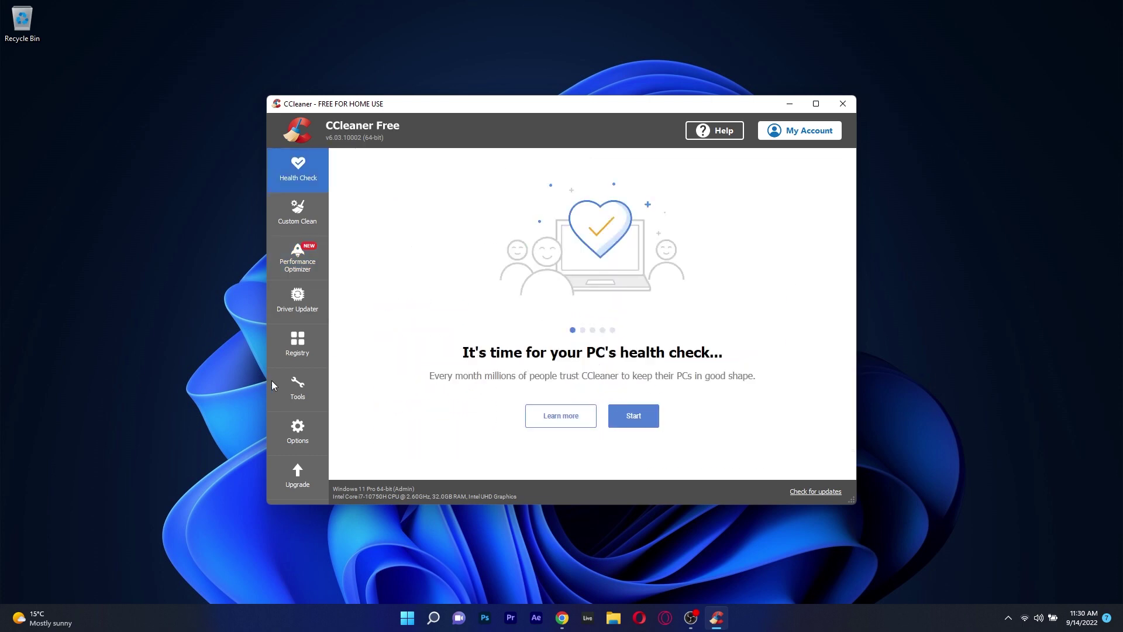
Run the health check and a registry scan that finds 90 issues.
left_click(641, 423)
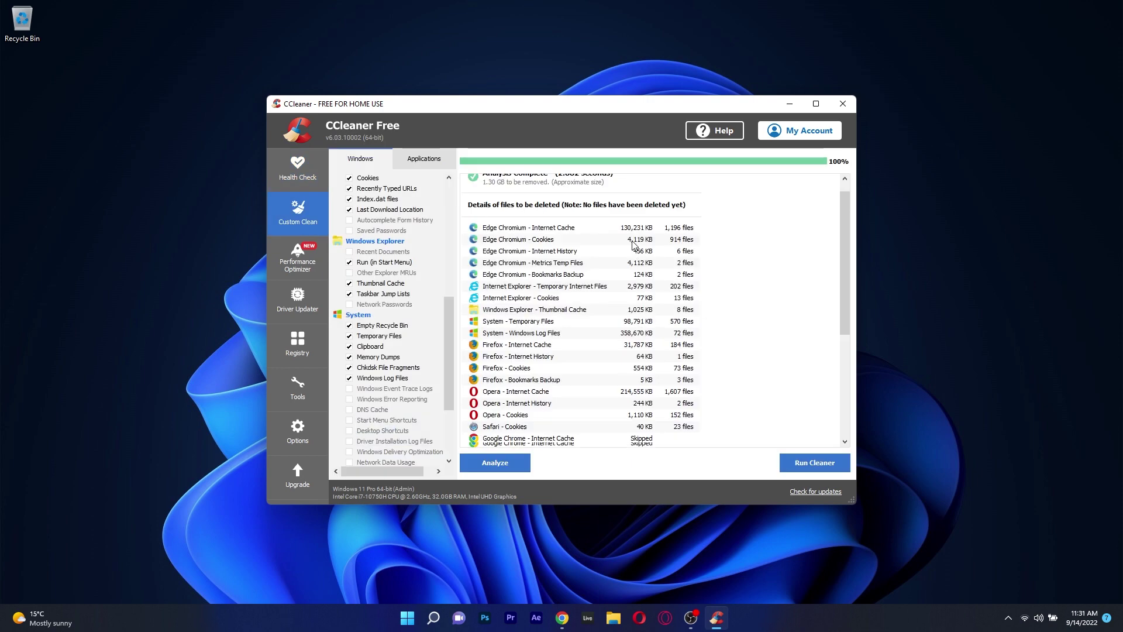
scroll(548, 321, "down", 1)
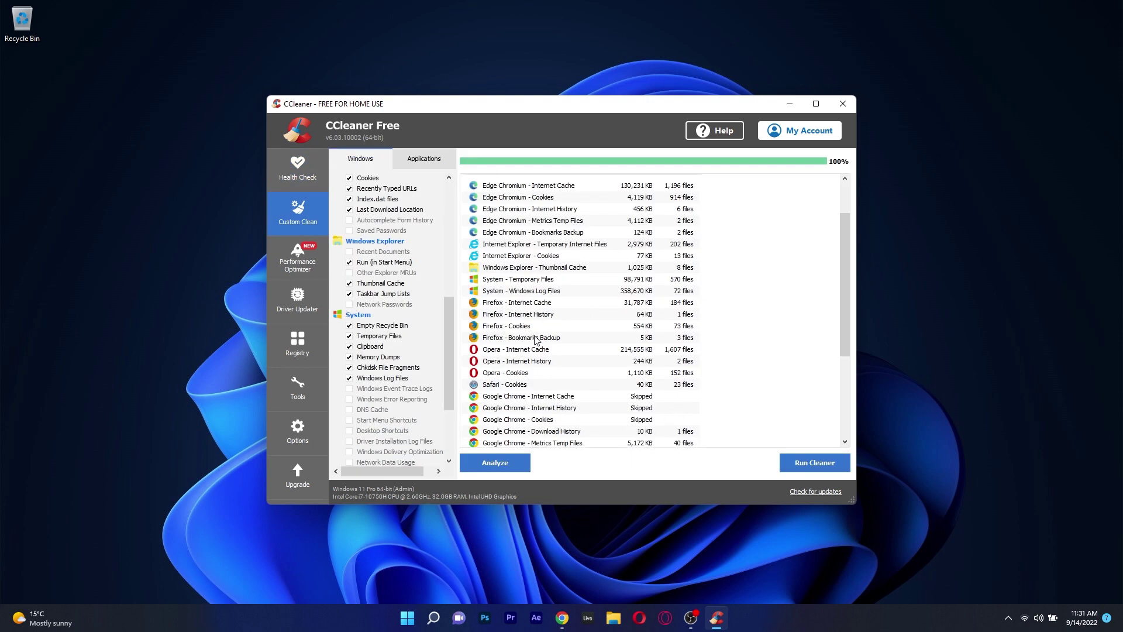
left_click(495, 462)
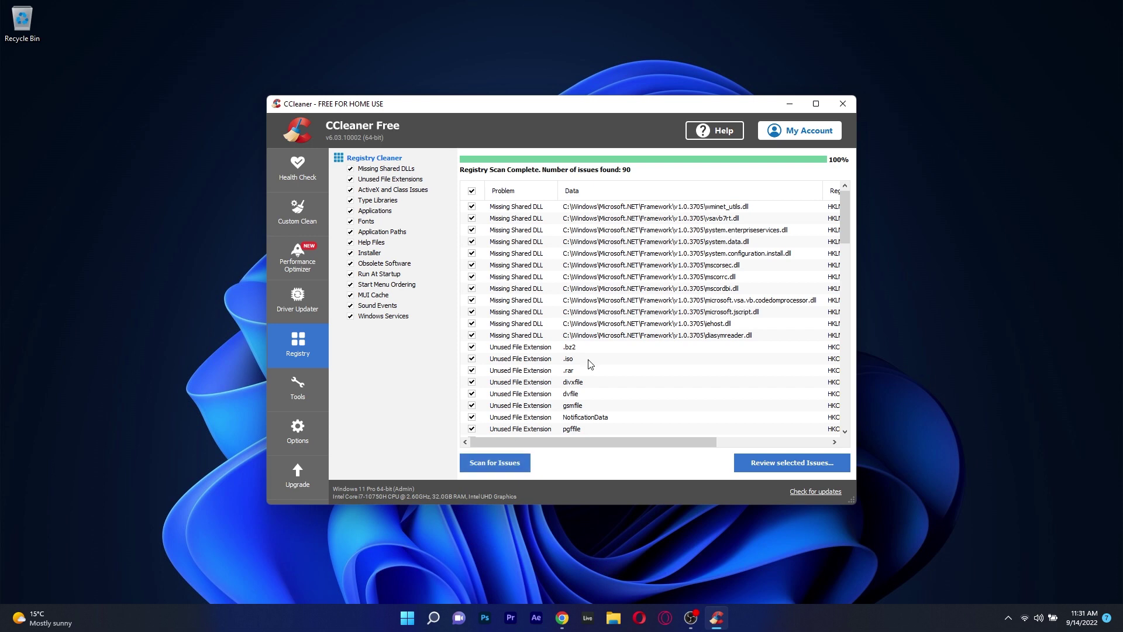
Revisit Performance Optimizer, then restart the health check.
left_click(281, 258)
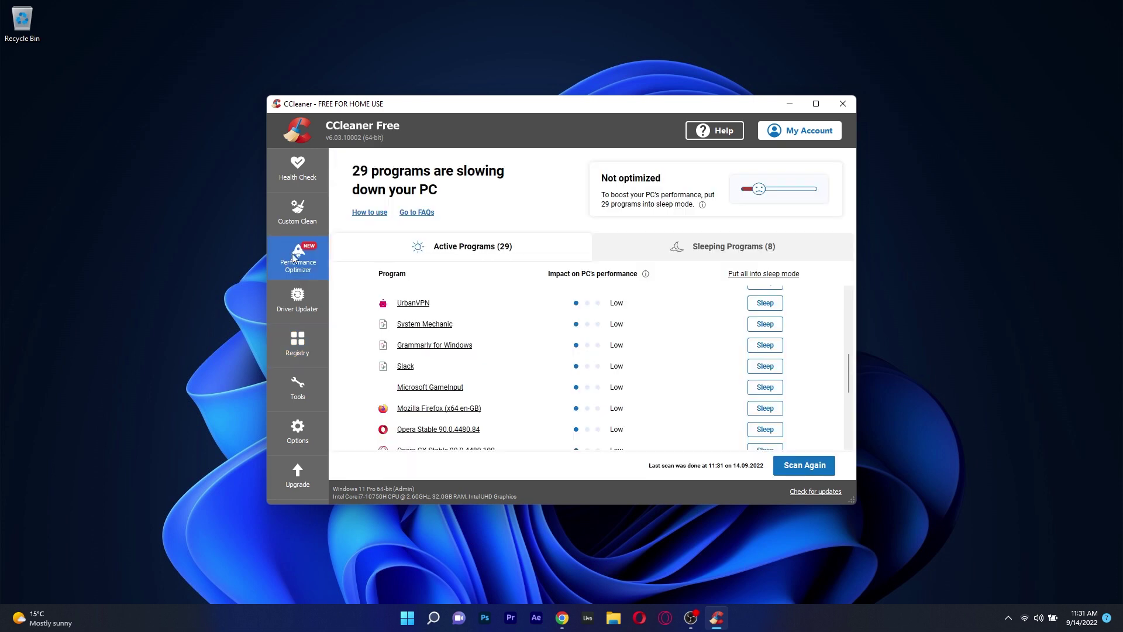
left_click(298, 167)
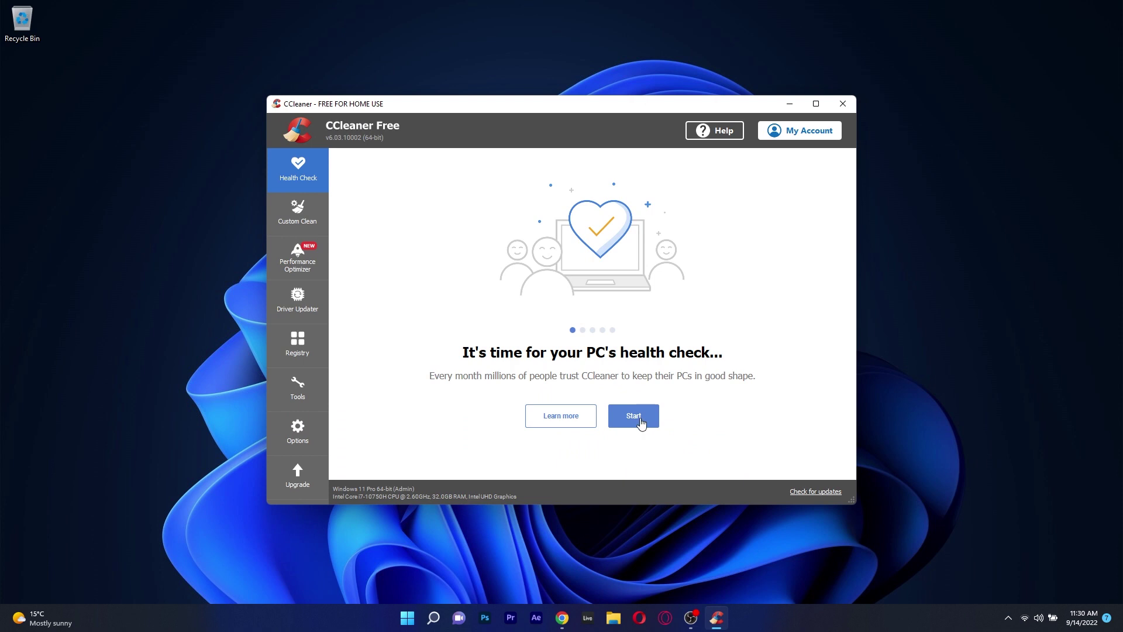
left_click(638, 416)
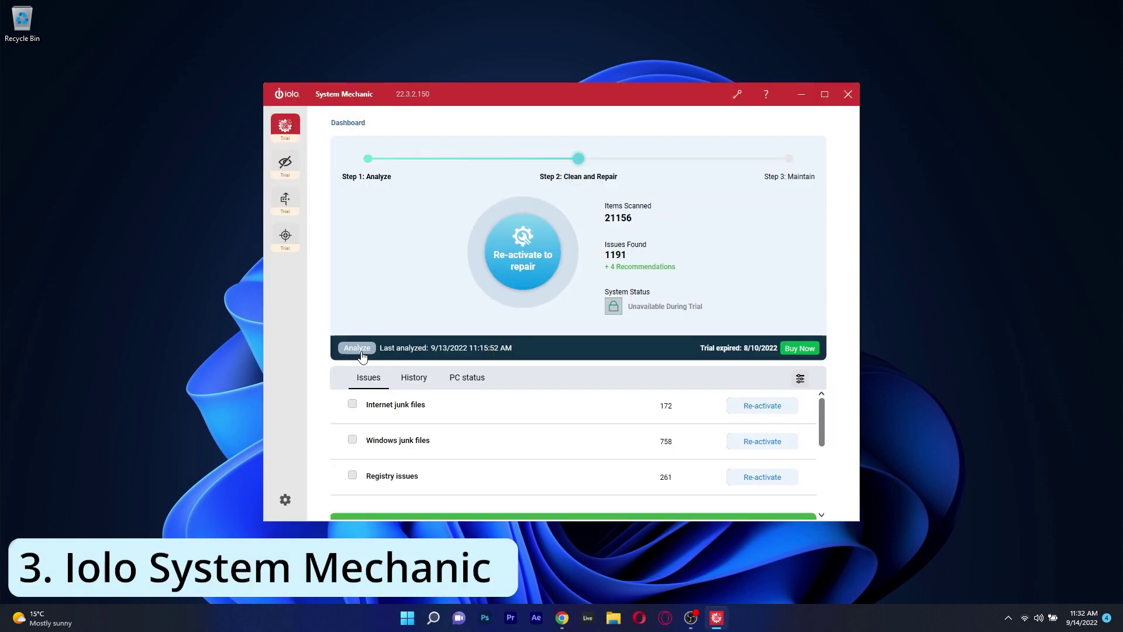
Start a new System Mechanic analysis, then show Privacy Guardian's Privacy Shield page.
left_click(358, 350)
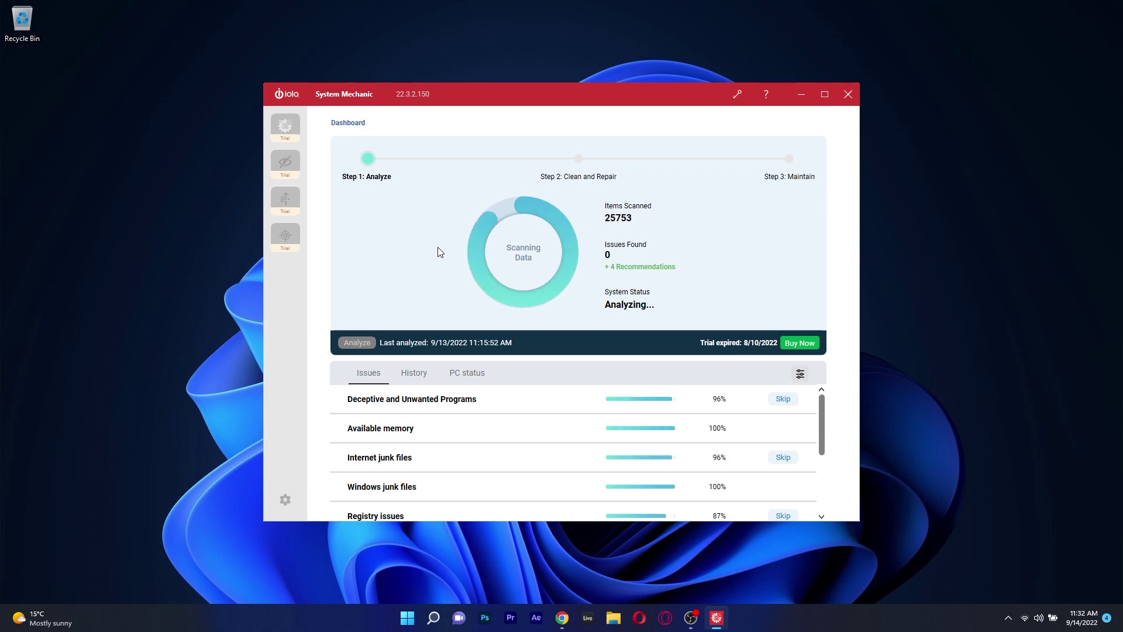
scroll(553, 404, "down", 2)
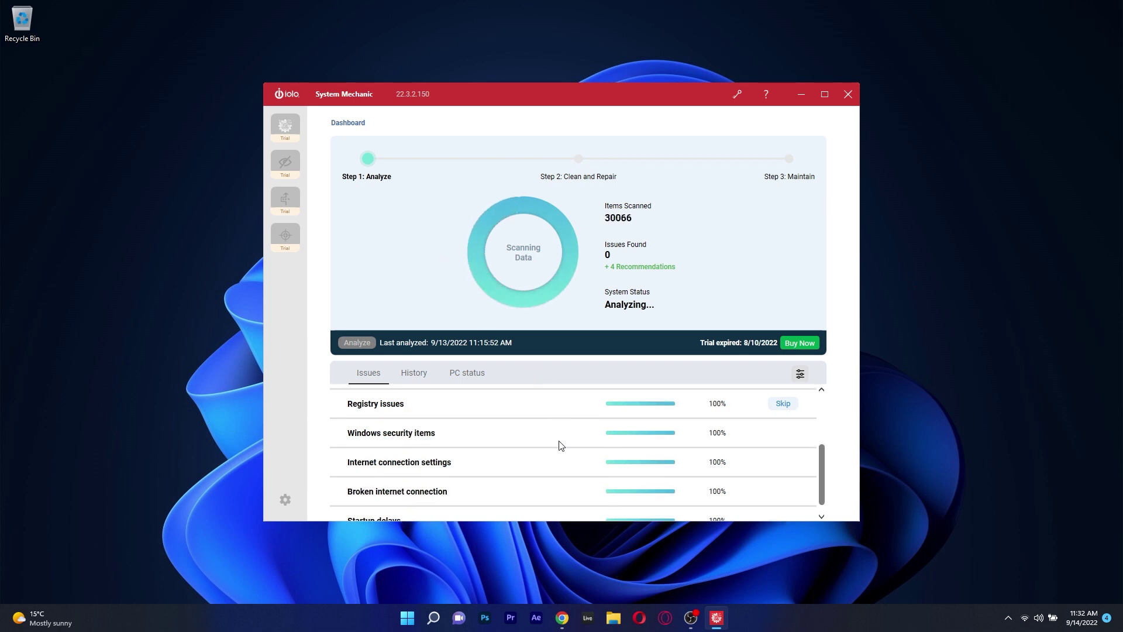
left_click(286, 162)
left_click(360, 209)
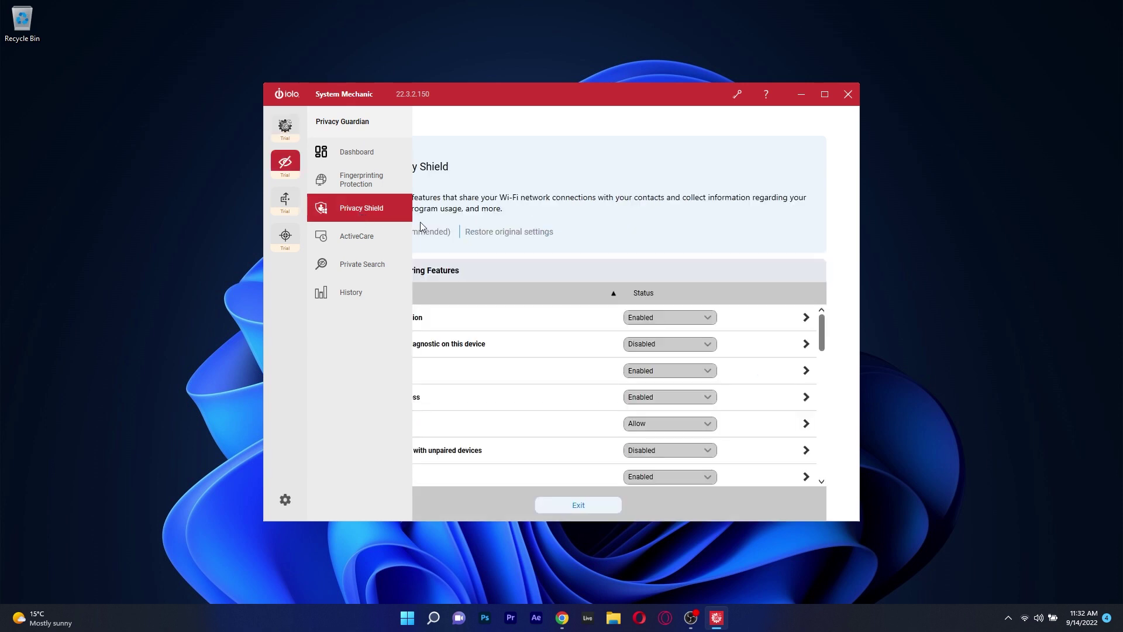
Scroll through the Privacy Shield services, then return to the System Mechanic dashboard.
scroll(491, 374, "down", 3)
scroll(491, 373, "up", 3)
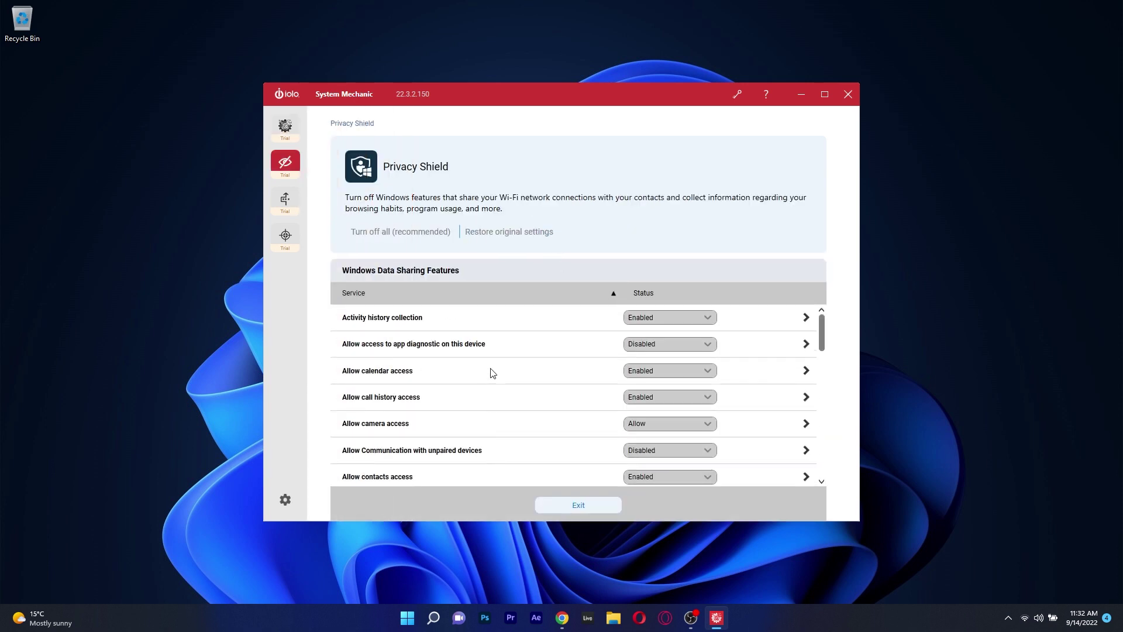
scroll(496, 374, "down", 3)
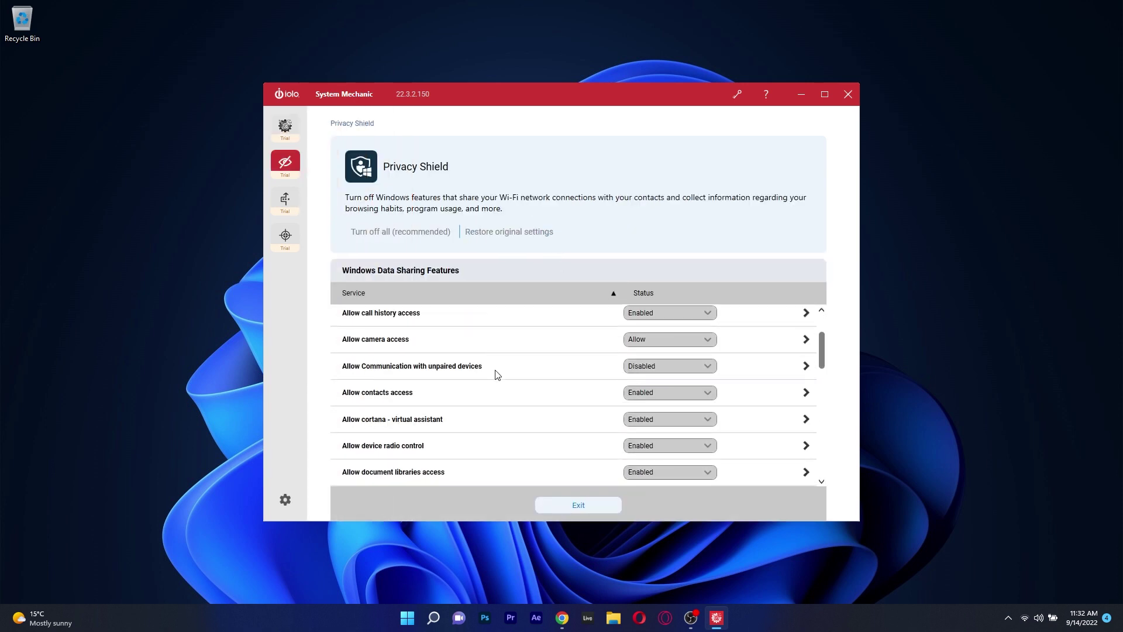
mouse_move(285, 162)
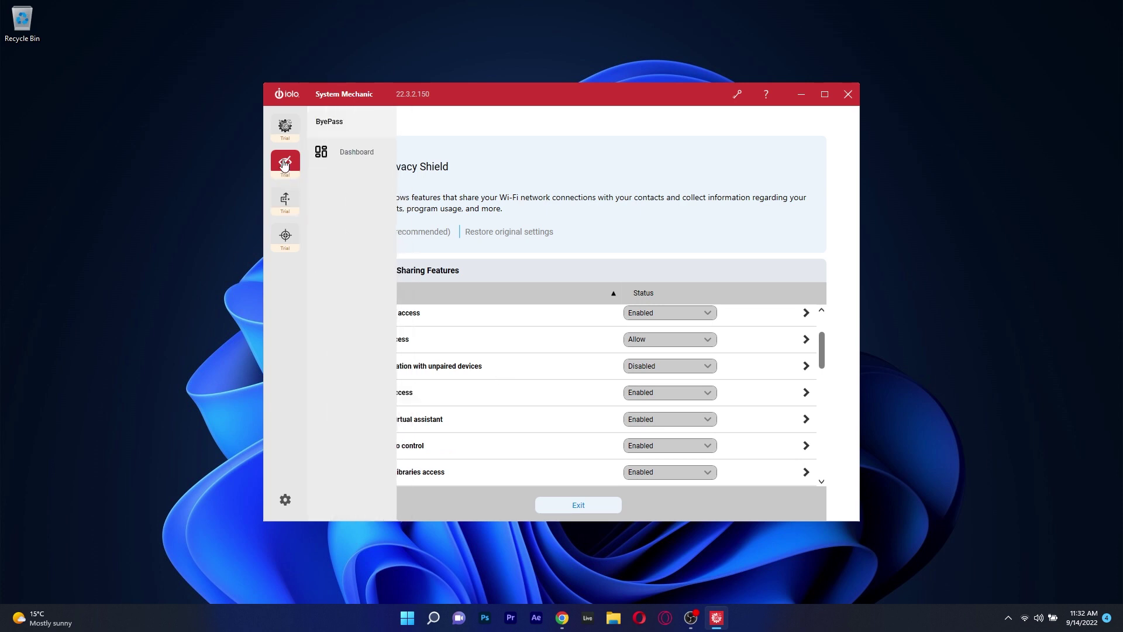
mouse_move(286, 125)
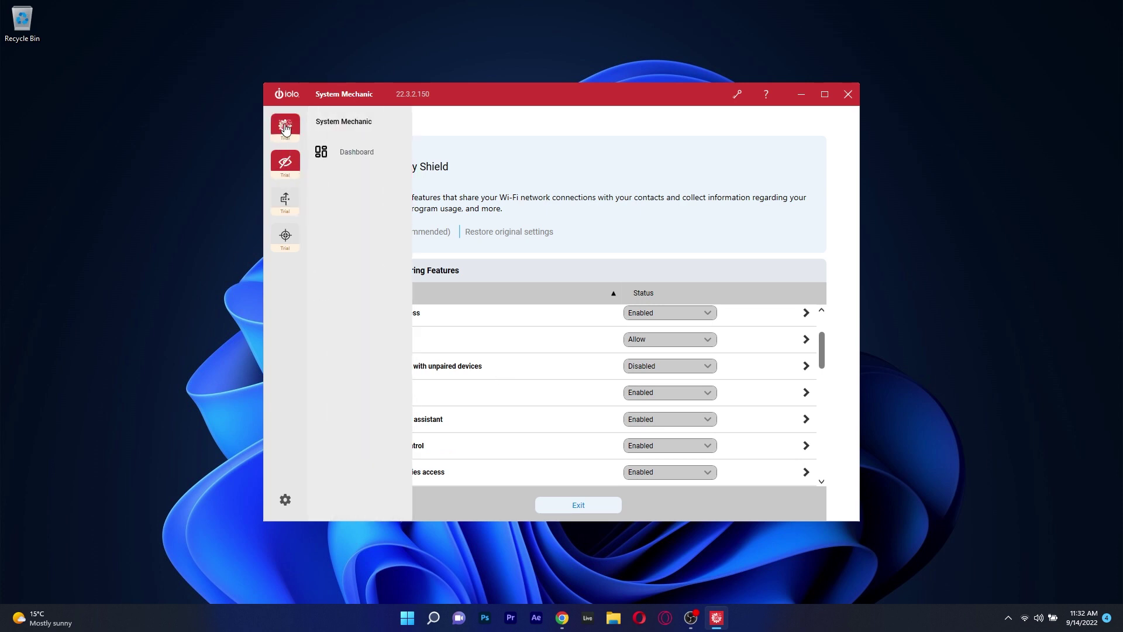
left_click(351, 152)
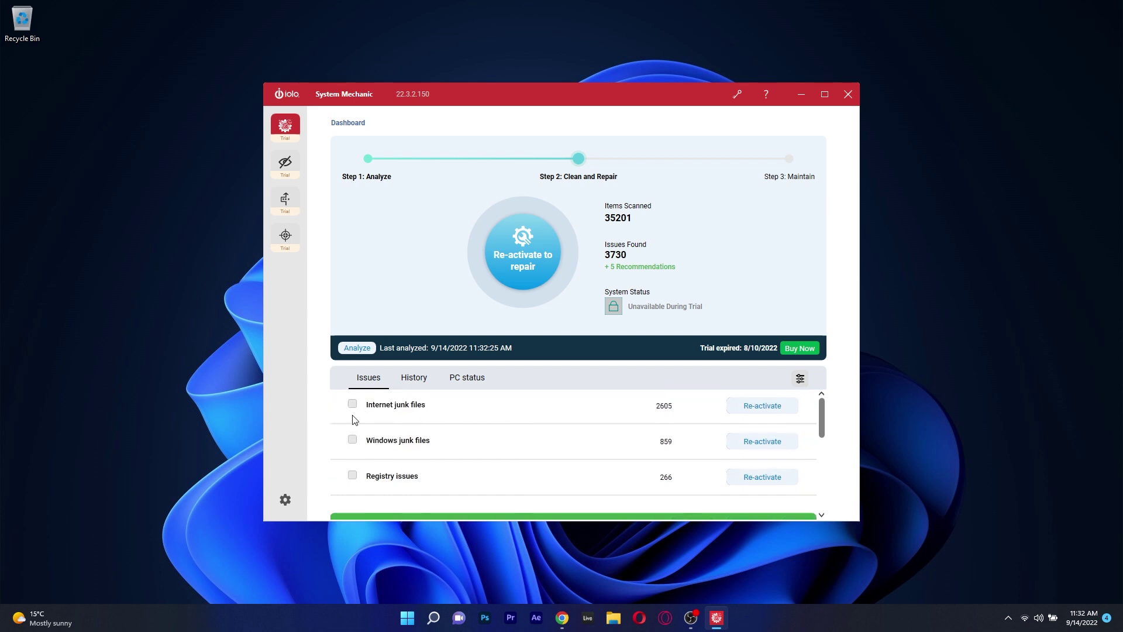
Check the History and PC status statistics, then start a fresh analysis.
left_click(404, 377)
left_click(462, 380)
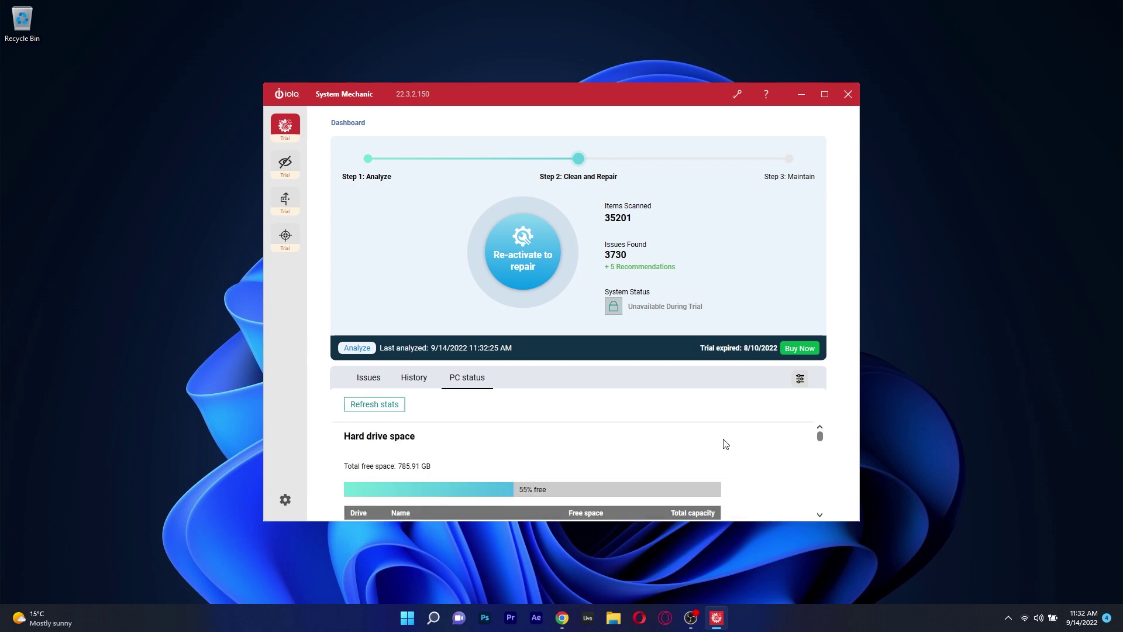
scroll(724, 444, "down", 3)
scroll(723, 444, "down", 10)
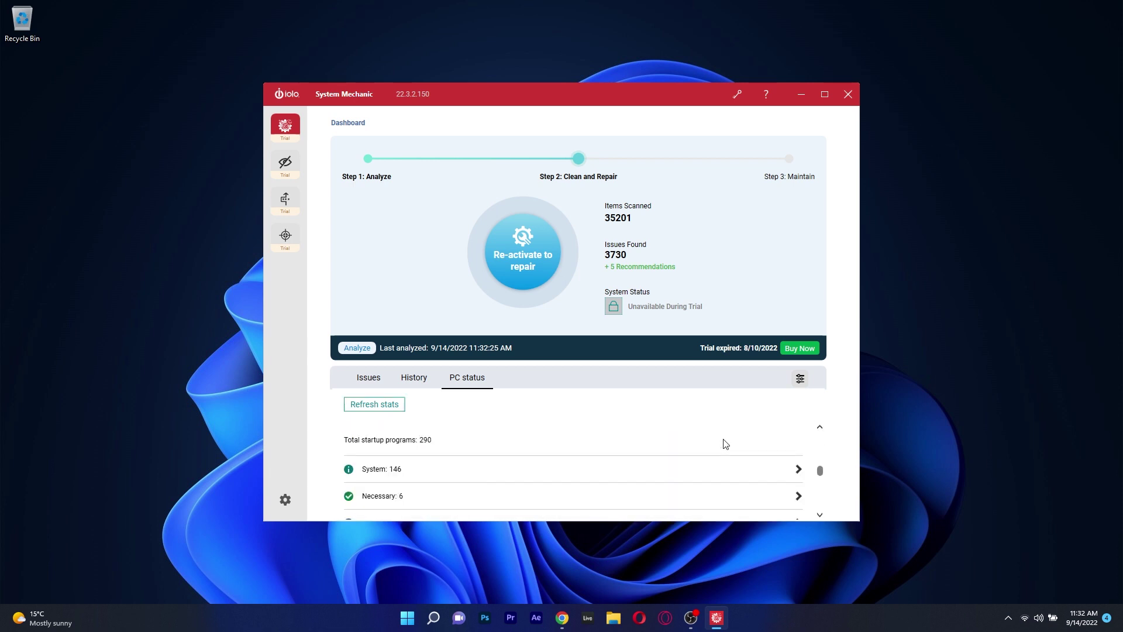
scroll(579, 442, "down", 2)
scroll(450, 440, "up", 3)
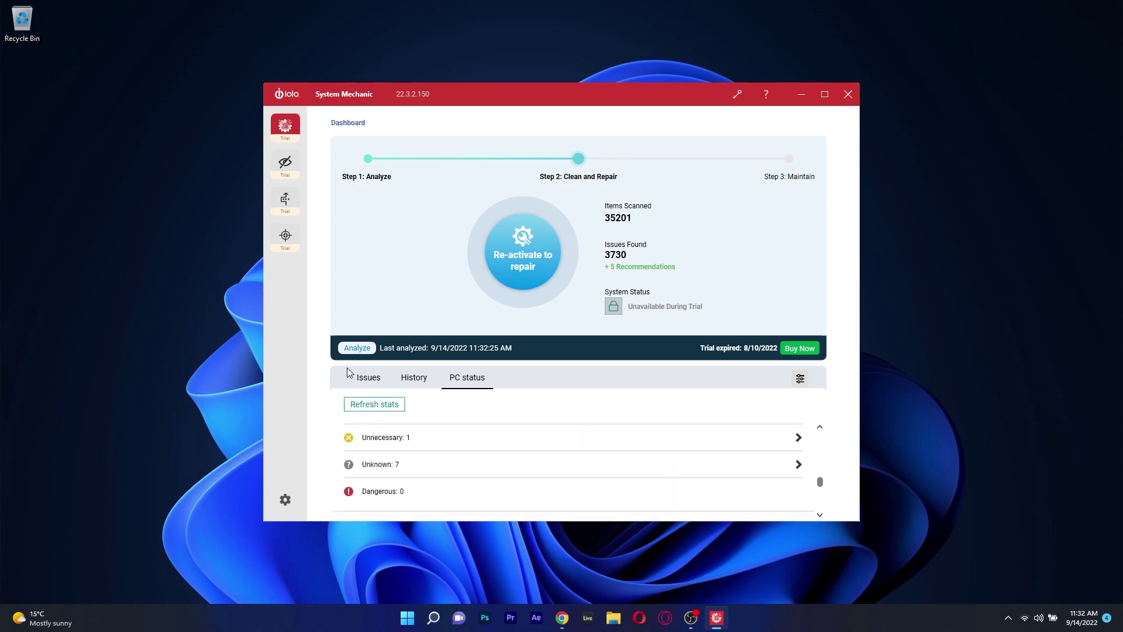
left_click(357, 348)
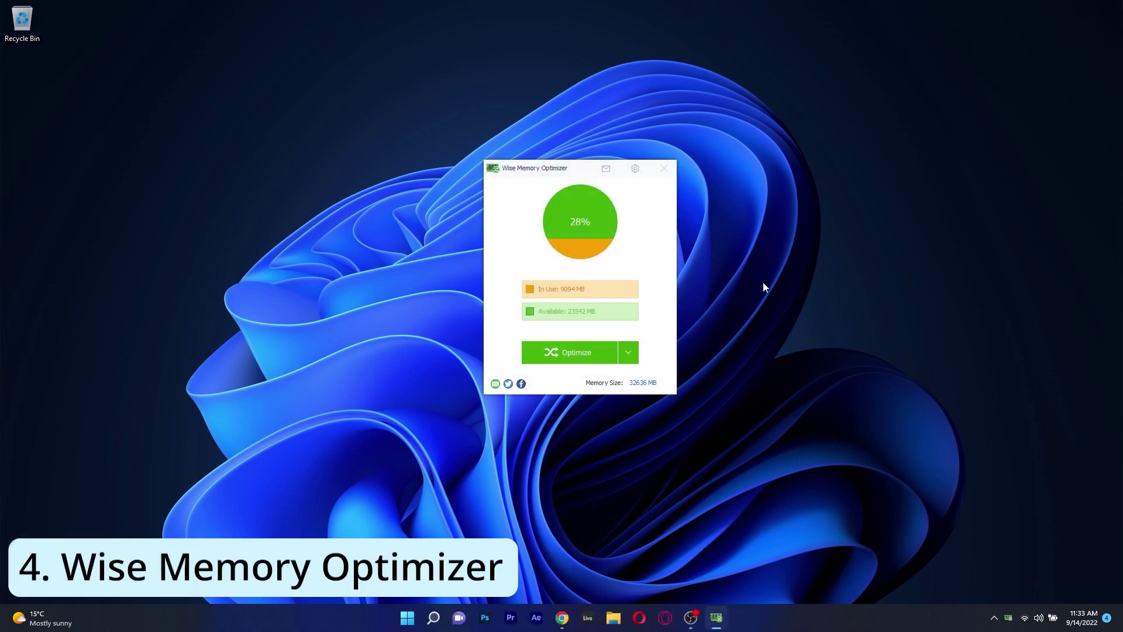
Optimize memory, freeing 2.19 GB and dropping usage from 28% to 18%.
mouse_move(522, 281)
left_mouse_down()
mouse_move(633, 303)
mouse_move(510, 273)
left_mouse_up()
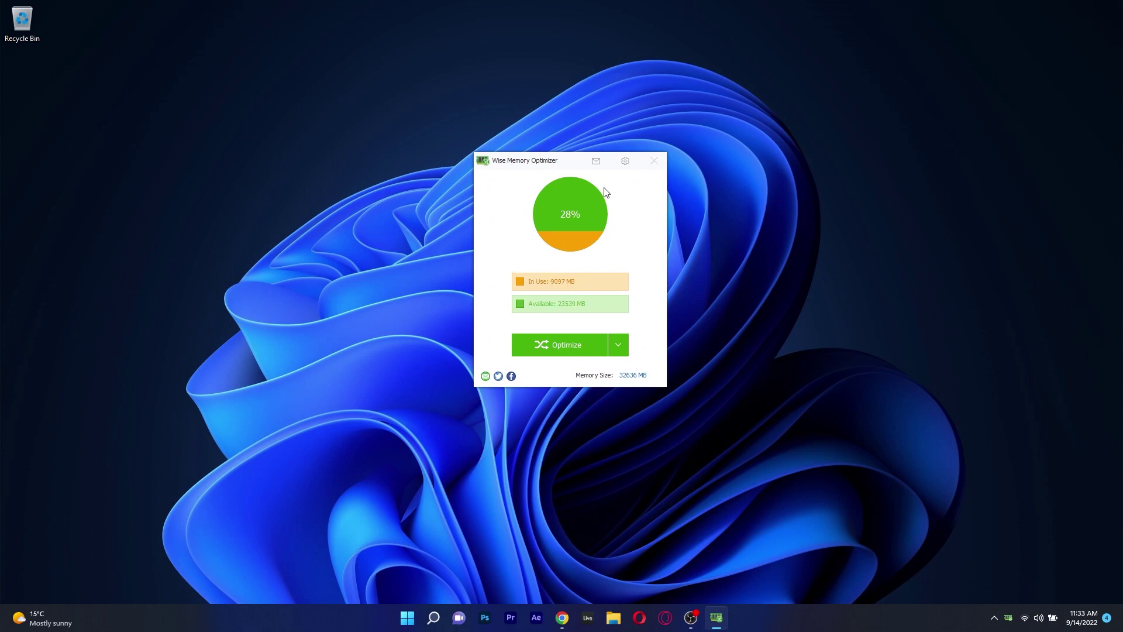
left_click(619, 339)
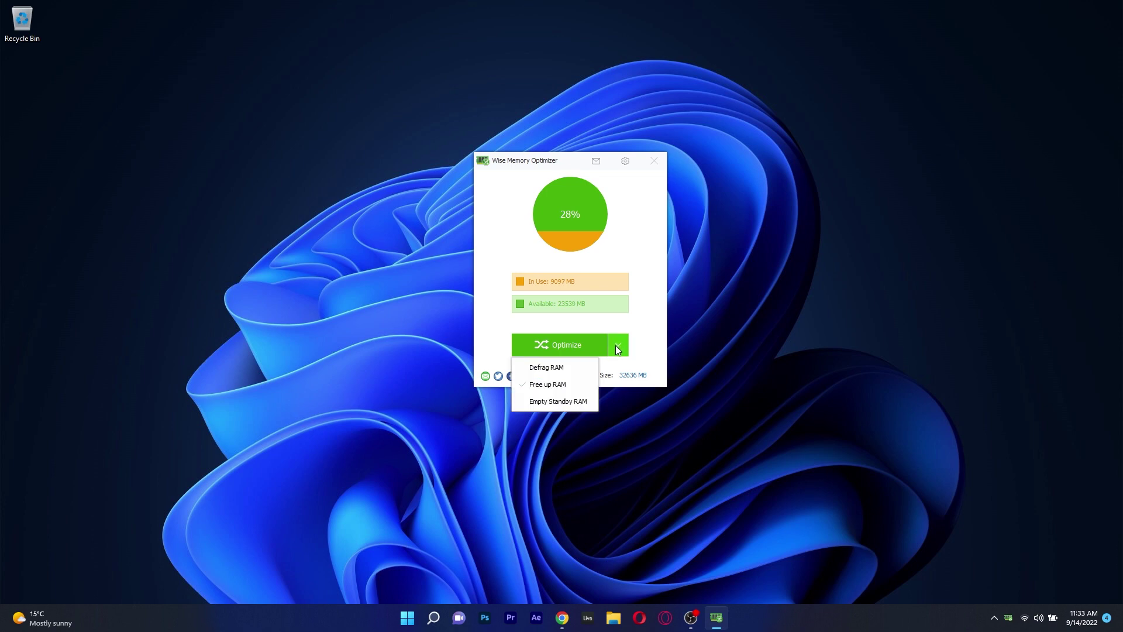
left_click(622, 364)
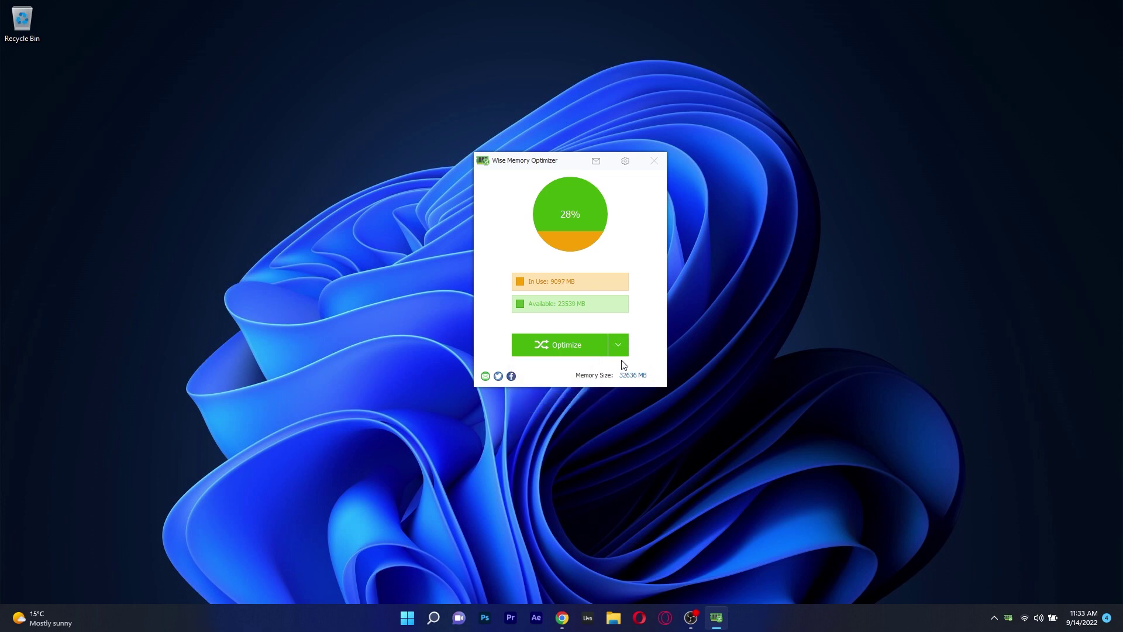
left_click(553, 348)
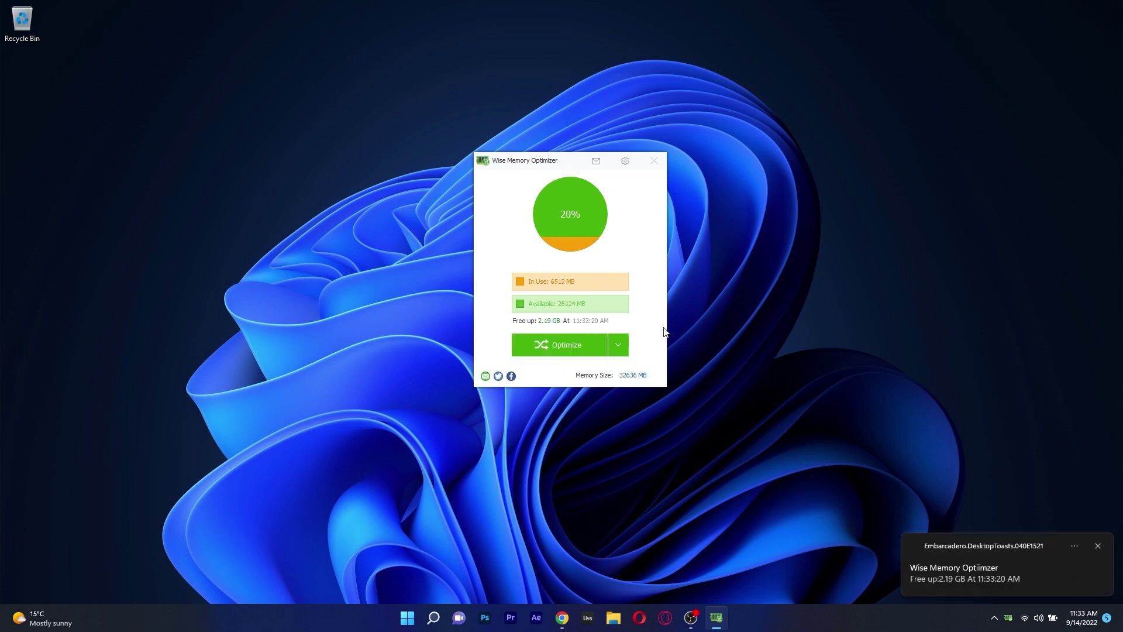
left_click(1098, 546)
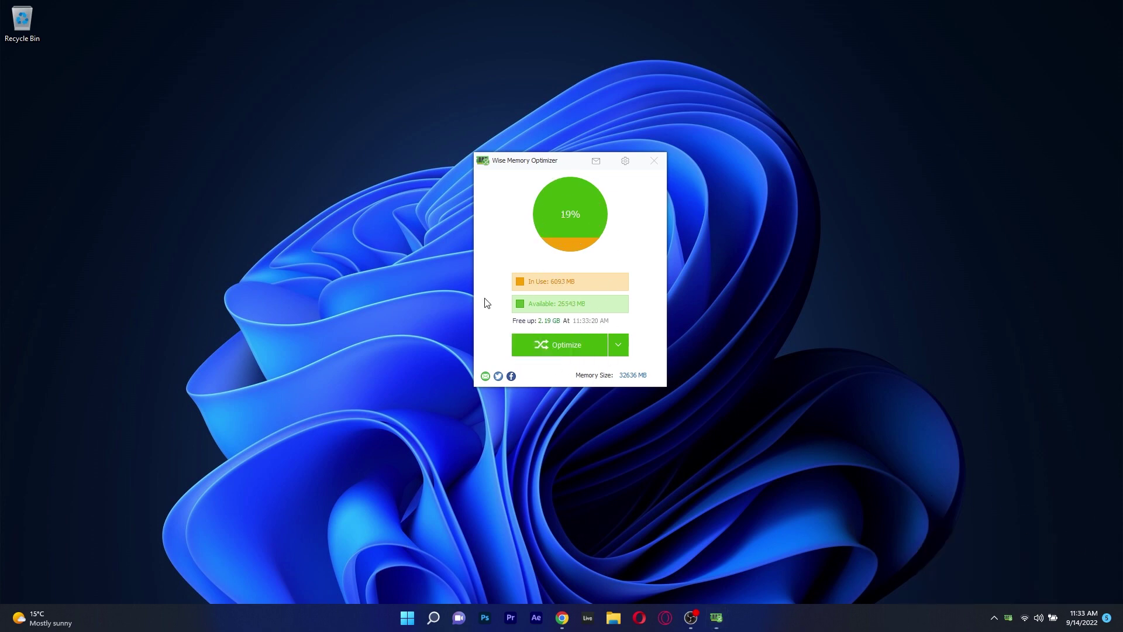
Browse the Optimize modes: Defrag RAM, Free up RAM and Empty Standby RAM.
left_click(619, 345)
left_click(539, 370)
left_click(623, 347)
left_click(560, 403)
left_click(621, 345)
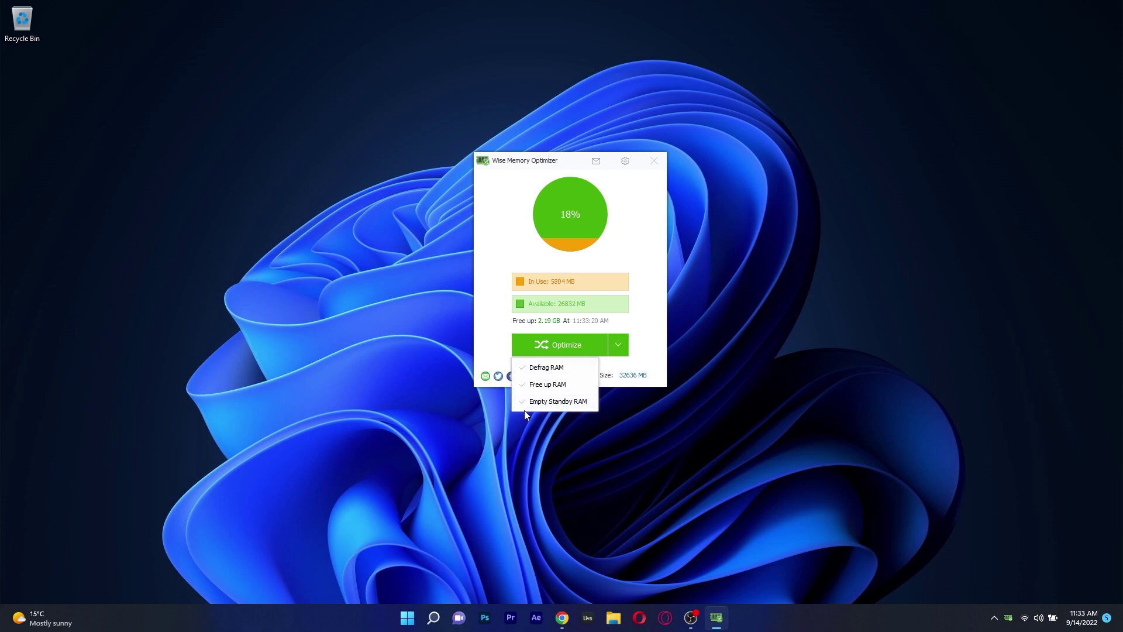
left_click(492, 337)
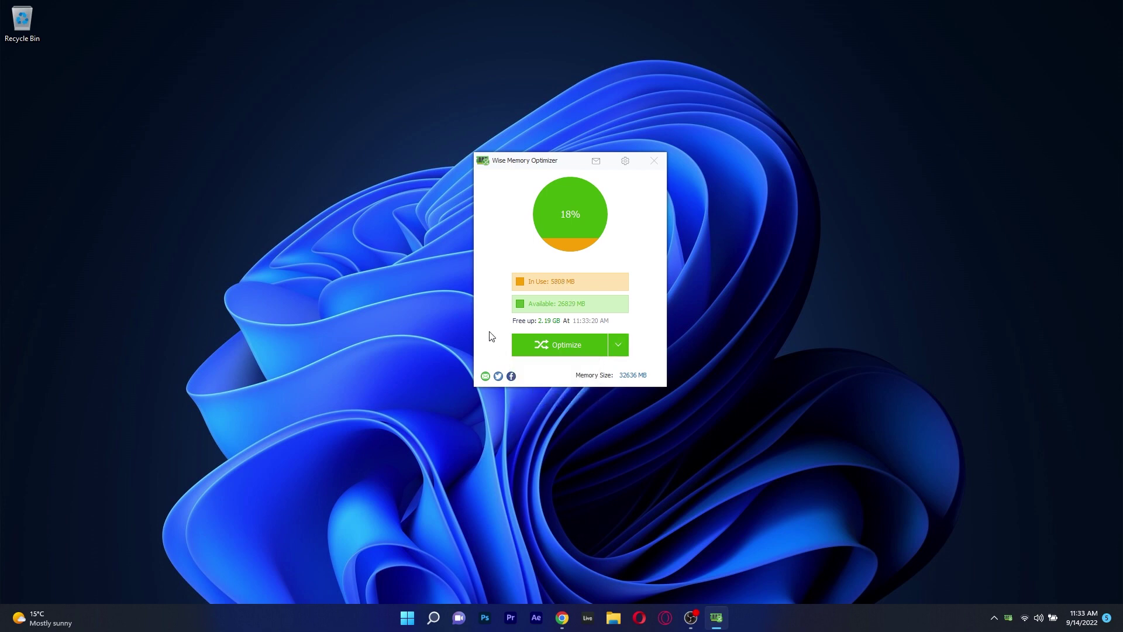
In Wise Memory Optimizer settings, turn Dark Mode on, then back off.
left_click(628, 165)
left_click_drag(636, 162, 519, 155)
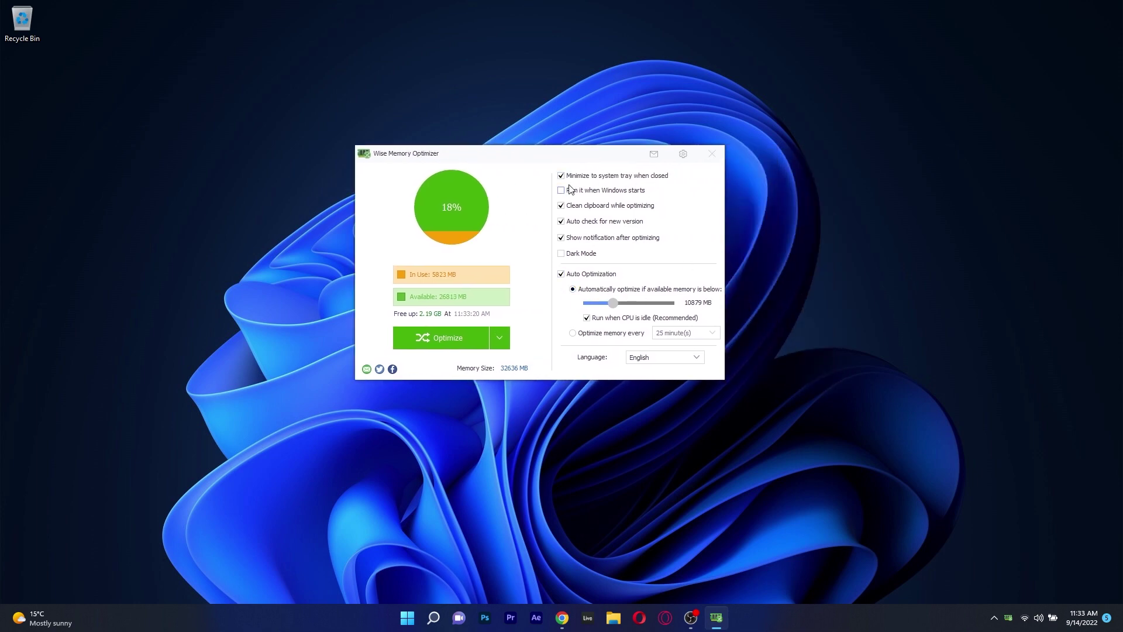
left_click(562, 255)
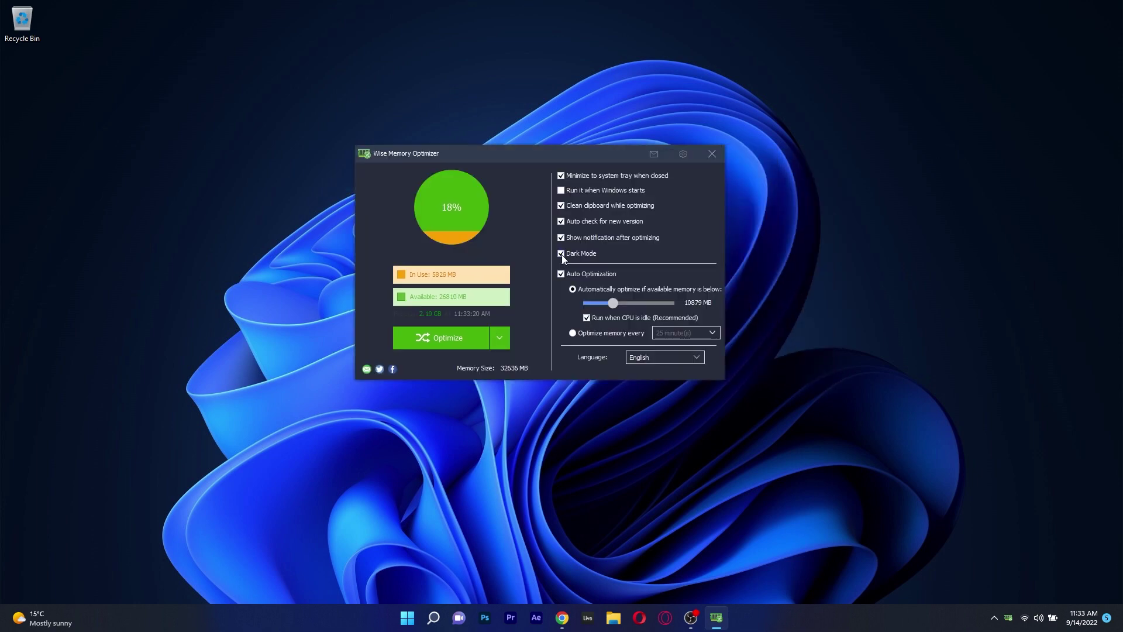
left_click(561, 255)
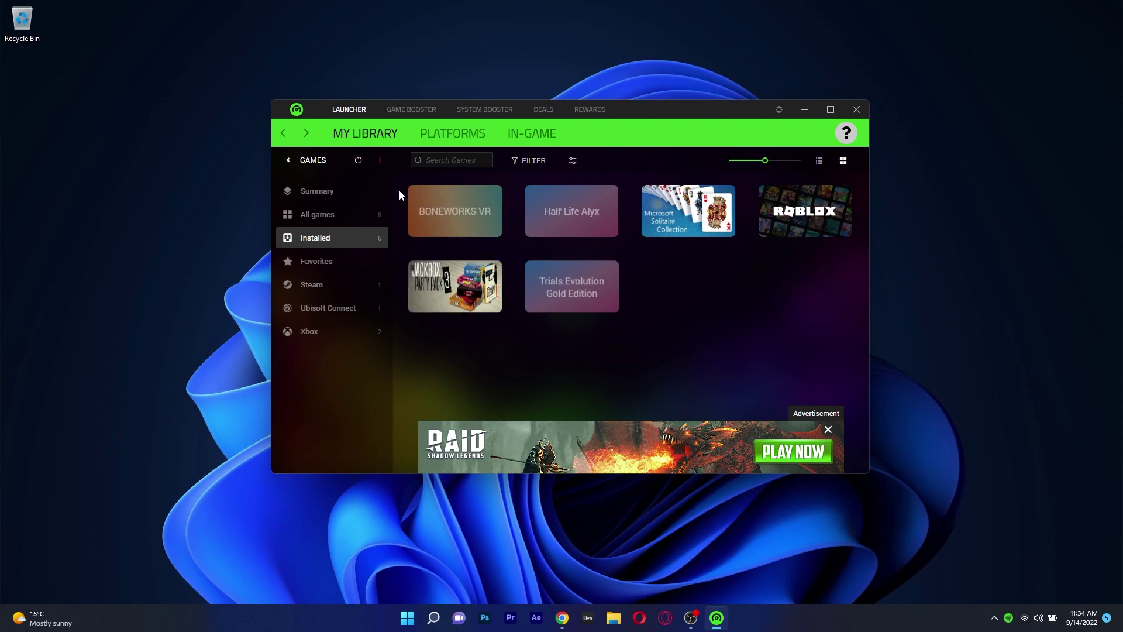
Visit the Platforms and In-Game overlay pages, then list all six games in My Library.
left_click(458, 133)
left_click(522, 131)
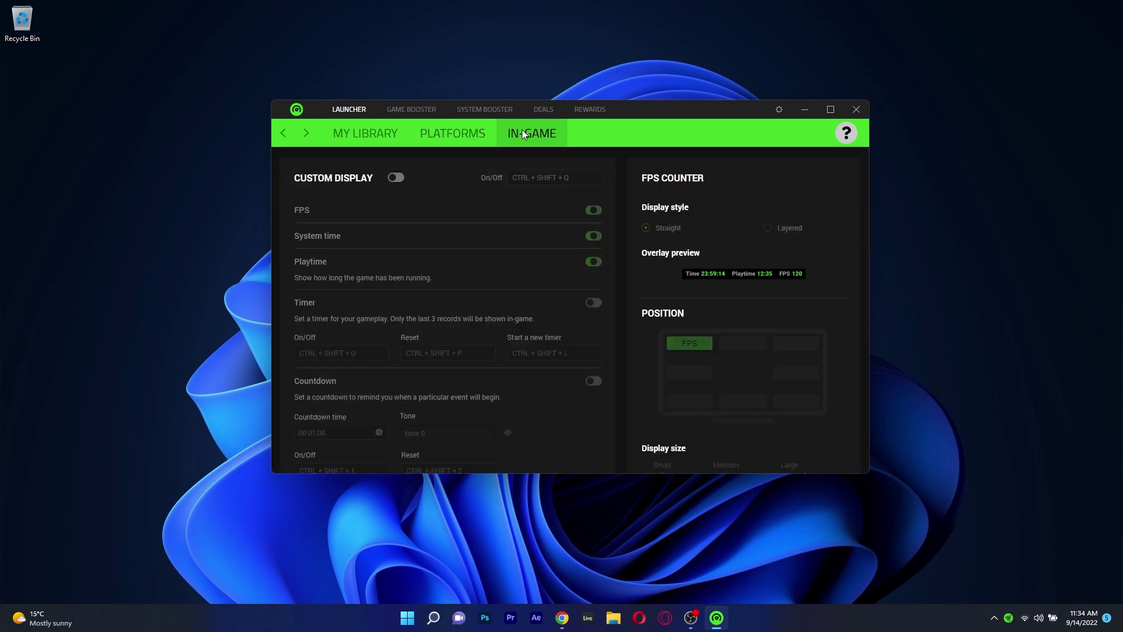
left_click(459, 137)
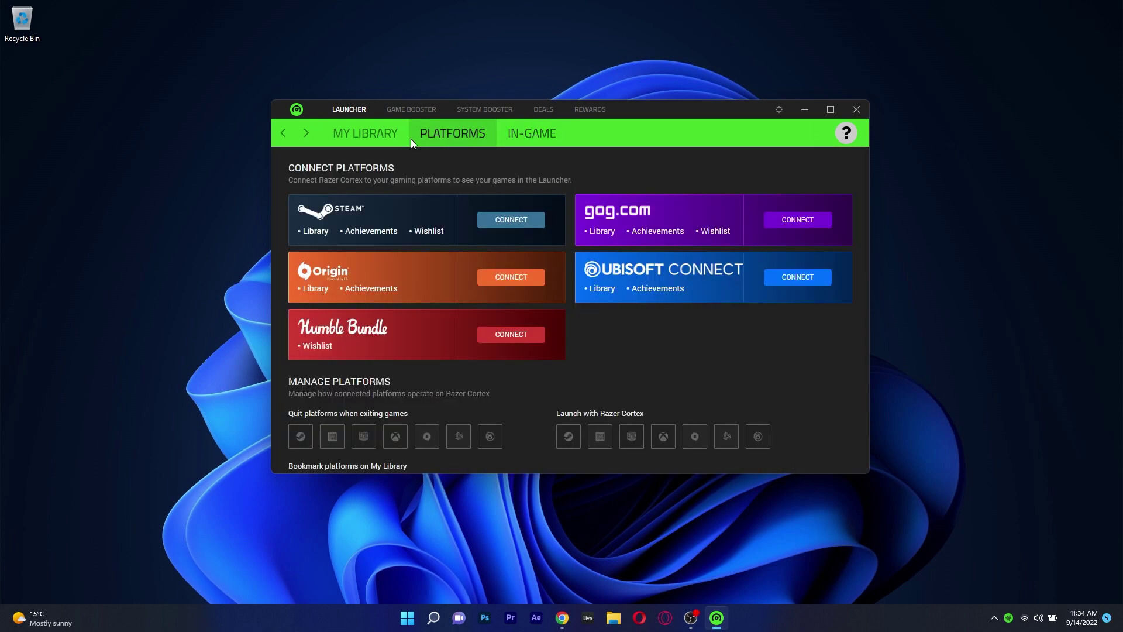
left_click(360, 140)
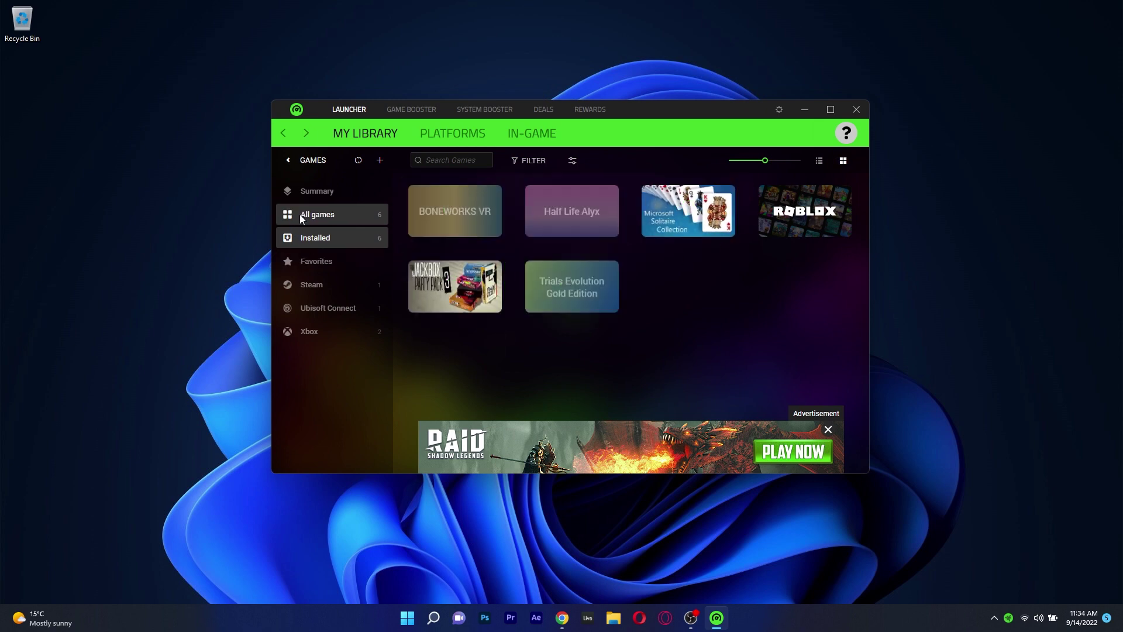
left_click(316, 214)
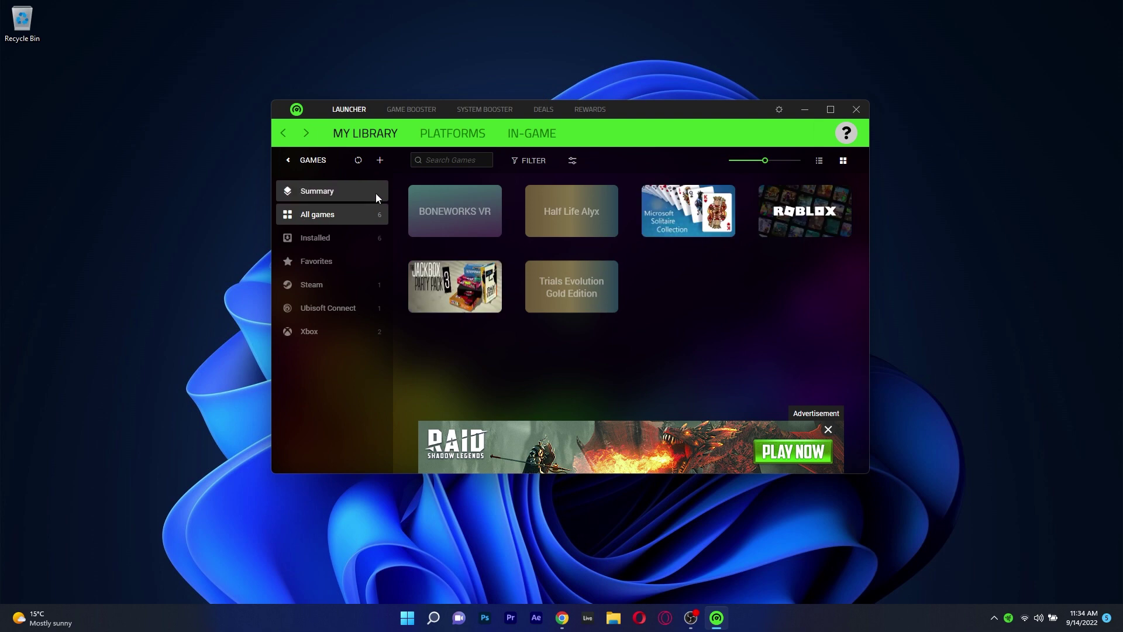
left_click(411, 109)
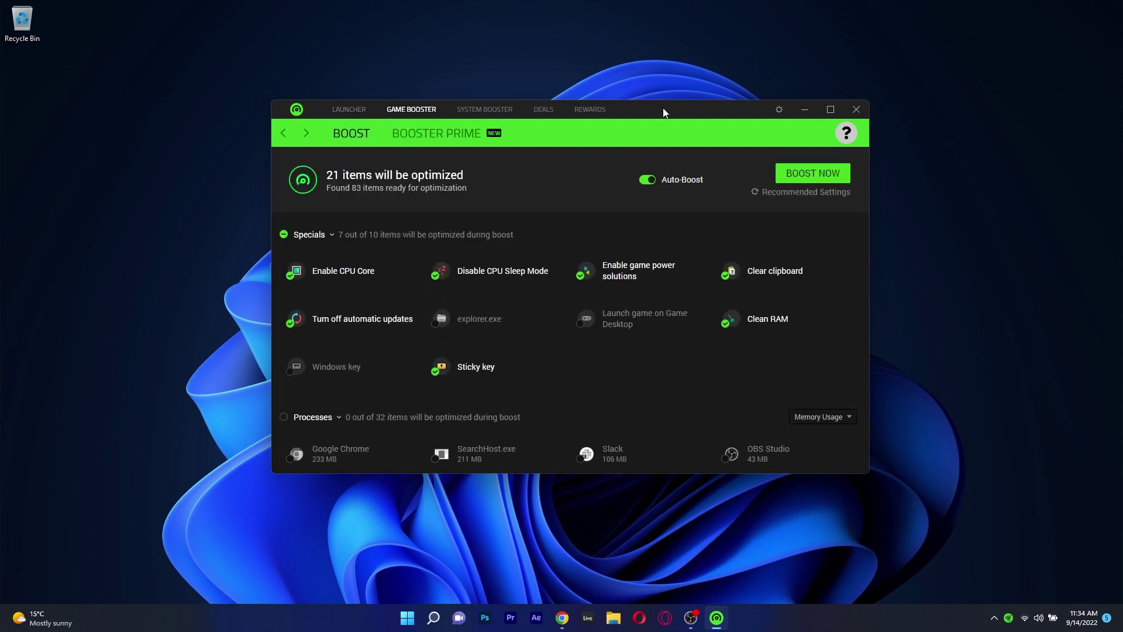
Toggle Clean RAM, Enable CPU Core and Disable CPU Sleep Mode off and on, then show System Clean.
left_click_drag(662, 107, 670, 96)
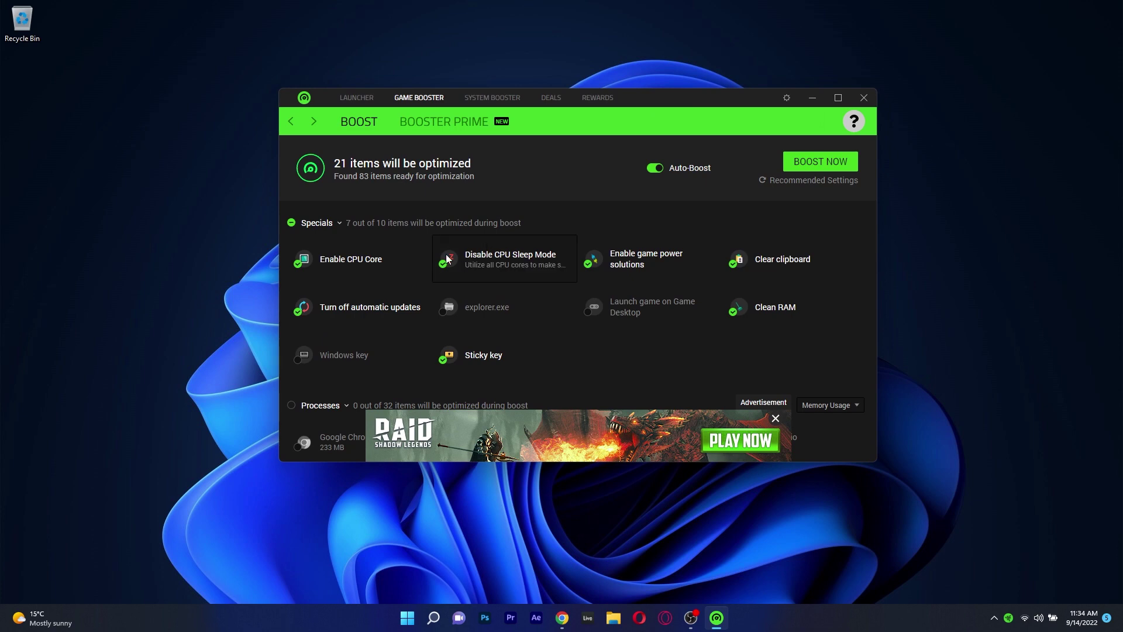
left_click(749, 323)
left_click(749, 323)
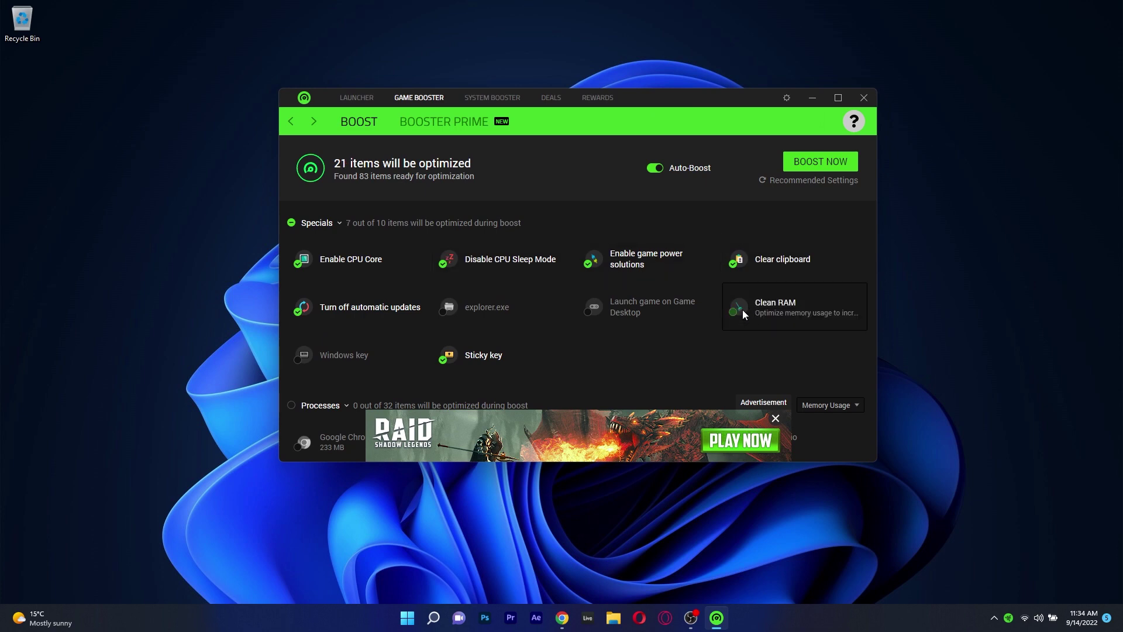
left_click(321, 263)
left_click(321, 263)
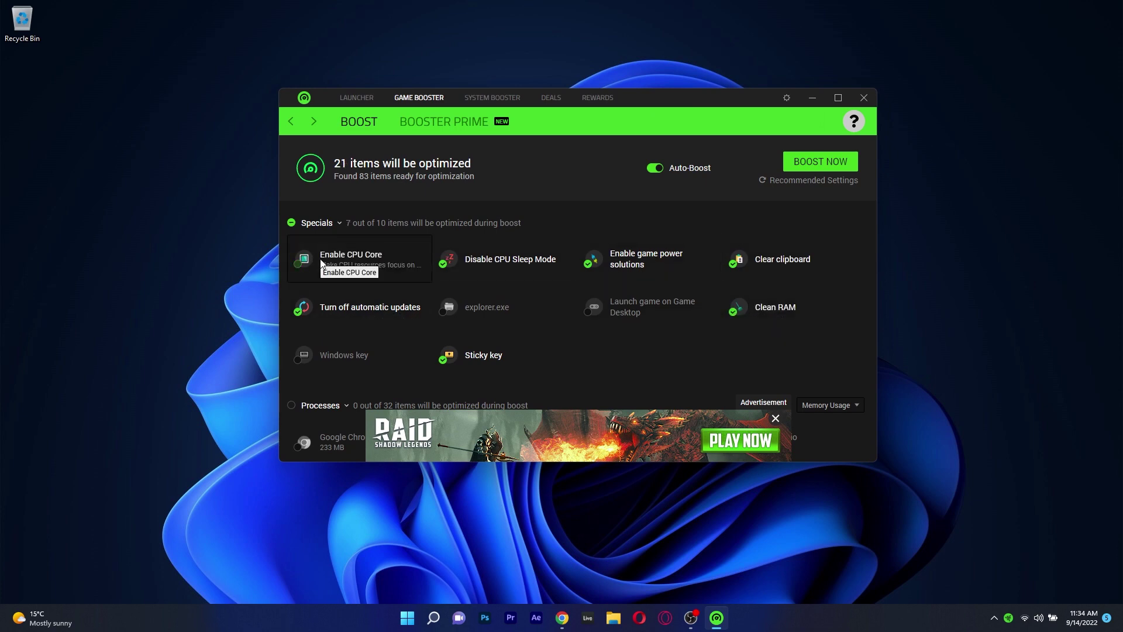
left_click(543, 264)
left_click(543, 264)
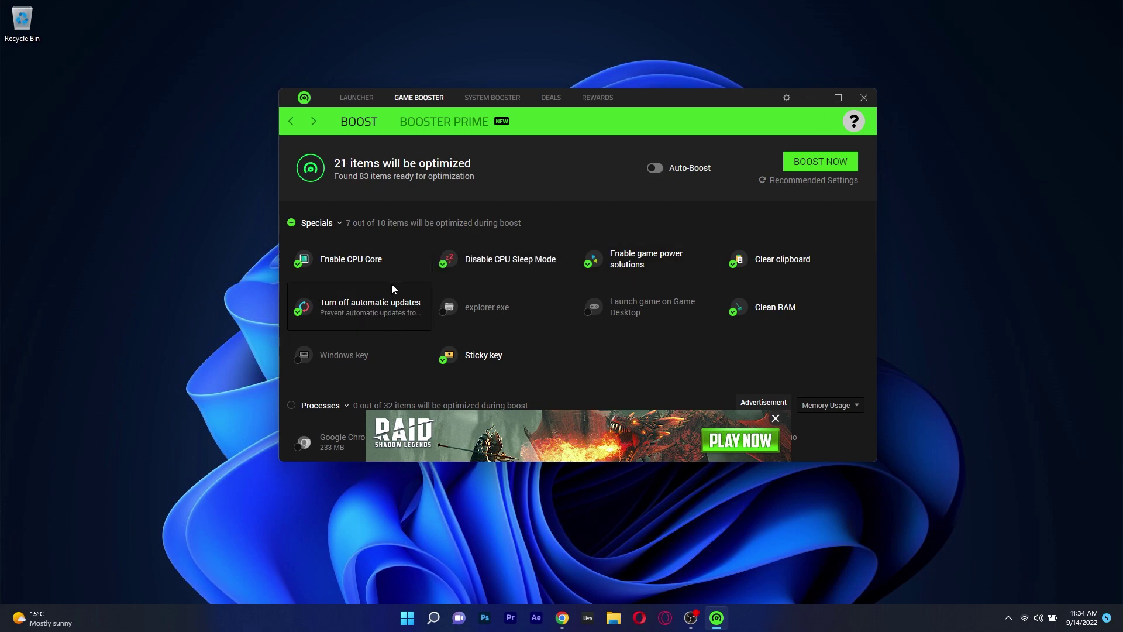
left_click(494, 101)
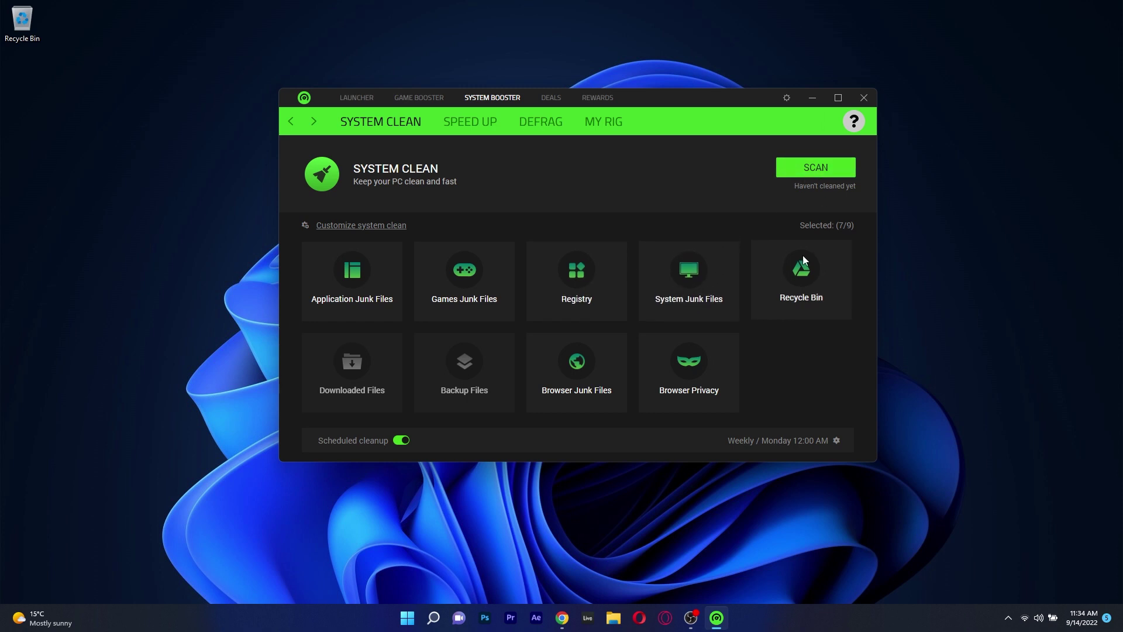
Run the System Clean scan (1.42 GB in 39 items), then browse the 63 speed-up optimizations.
left_click(809, 164)
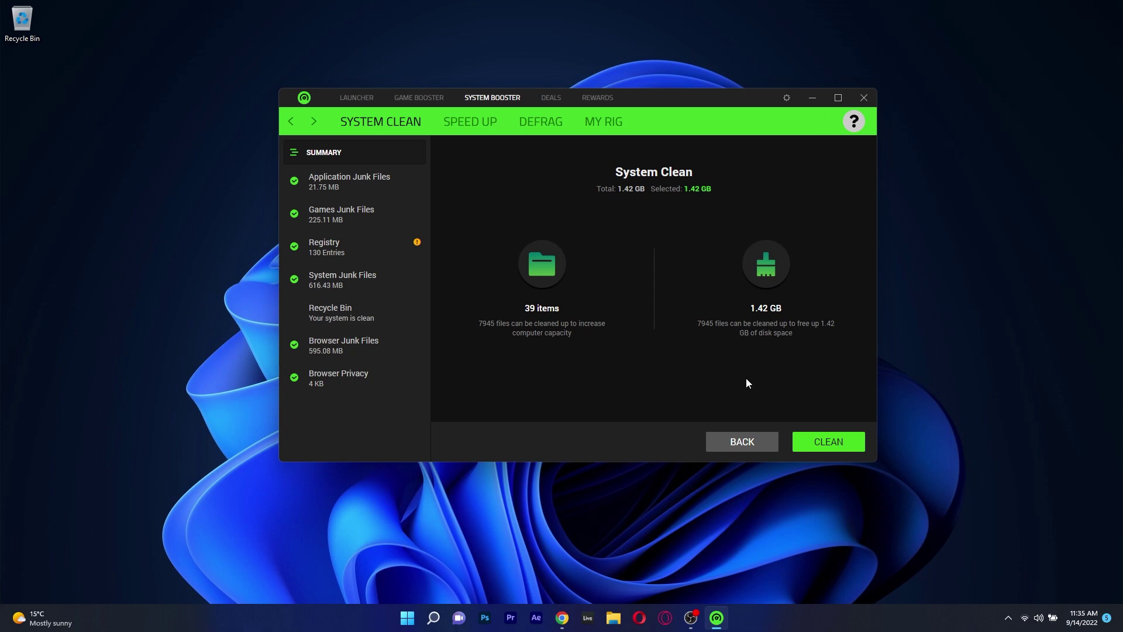
left_click(487, 125)
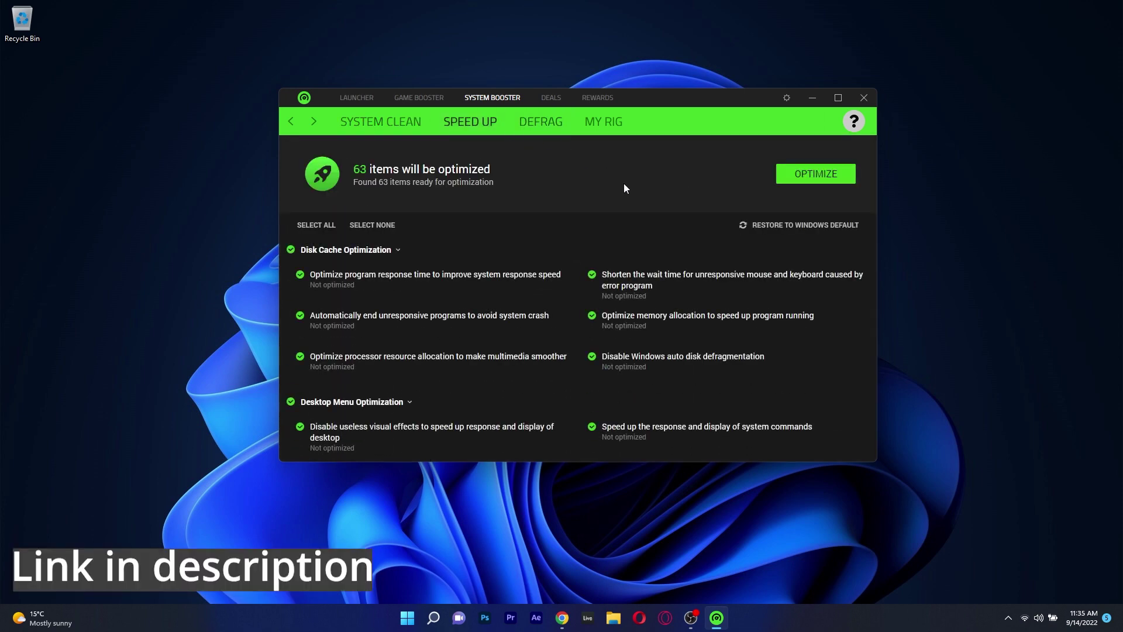
scroll(578, 332, "down", 5)
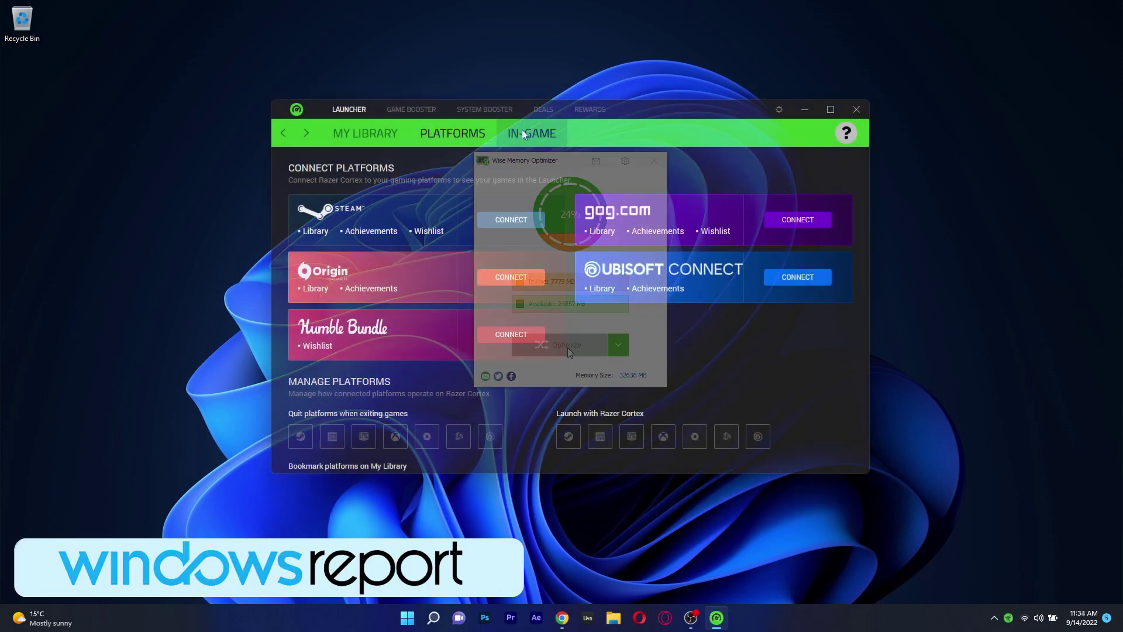
left_click(522, 134)
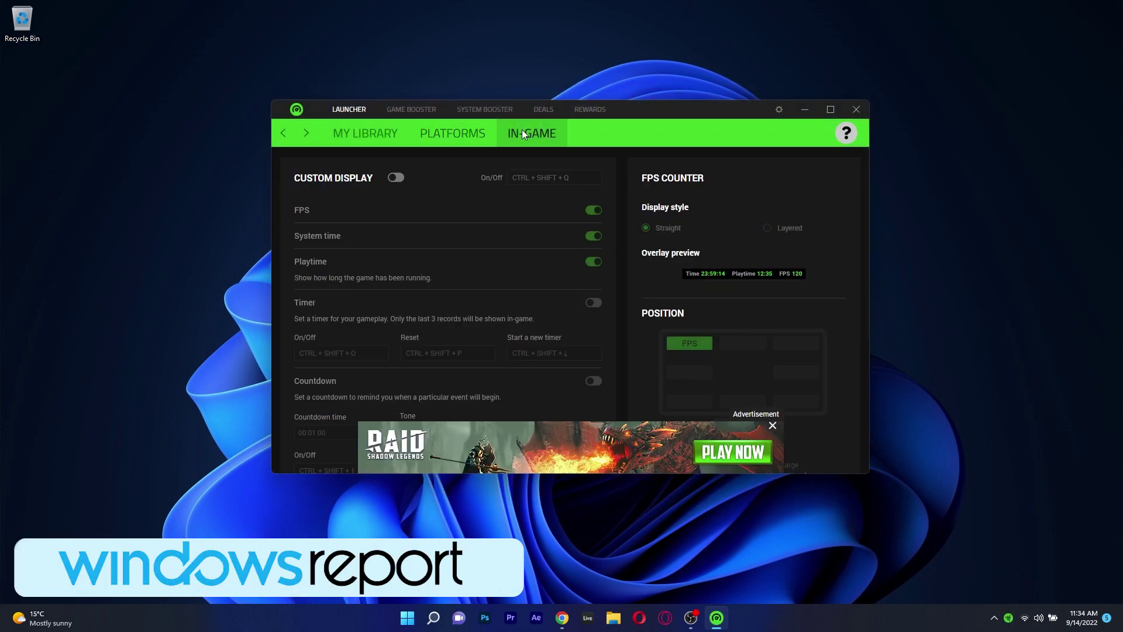